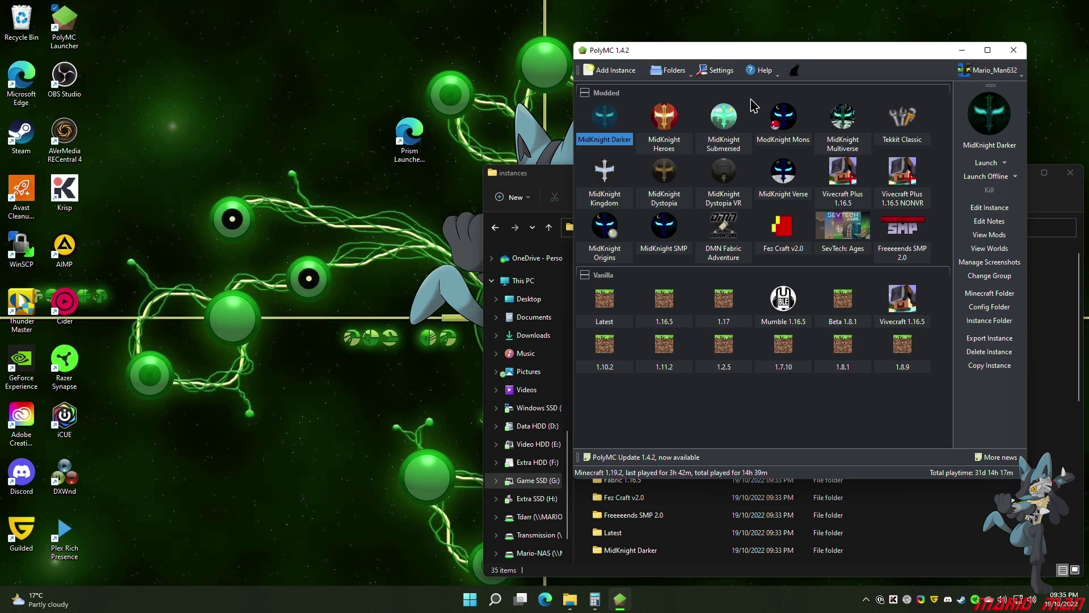
# Open PolyMC's instances folder from the Folders menu and scroll through its 35 instance folders
pyautogui.click(678, 73)
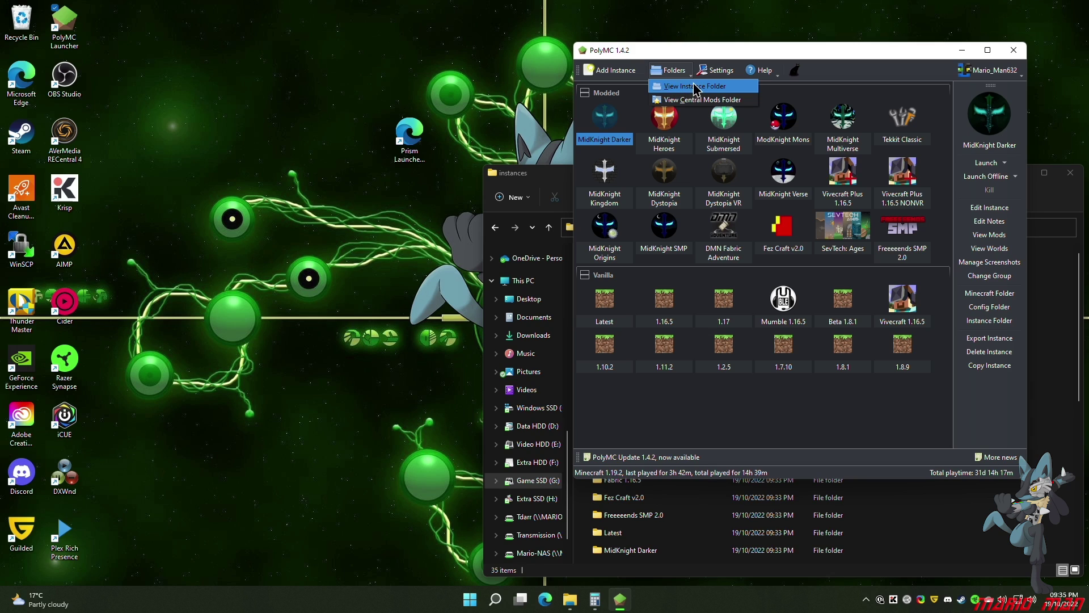
pyautogui.click(713, 91)
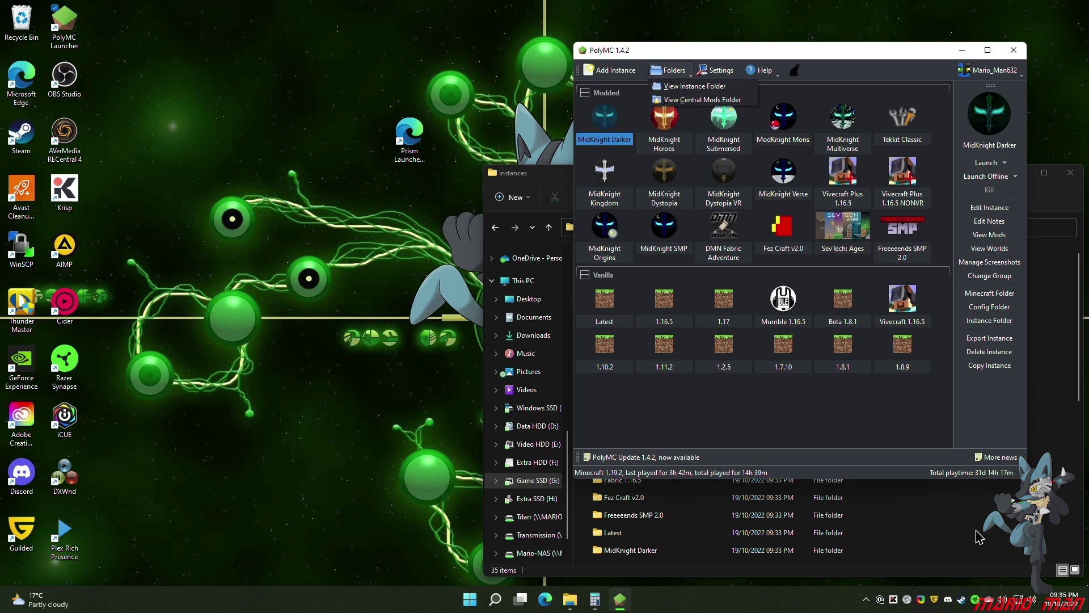
pyautogui.scroll(-5, 791, 372)
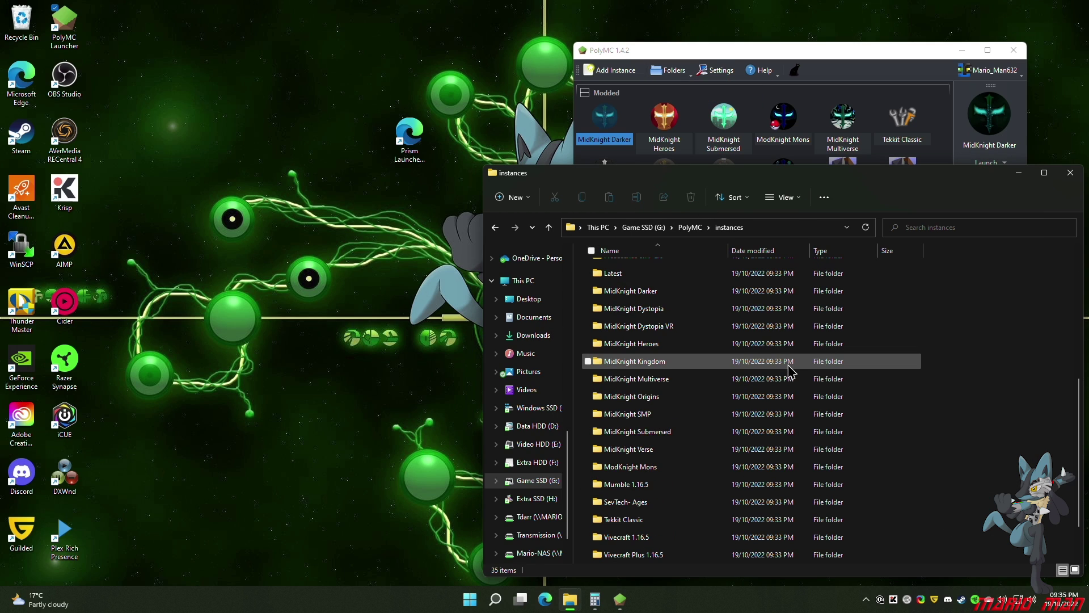
pyautogui.scroll(-1, 790, 371)
pyautogui.scroll(6, 783, 381)
pyautogui.scroll(-7, 700, 343)
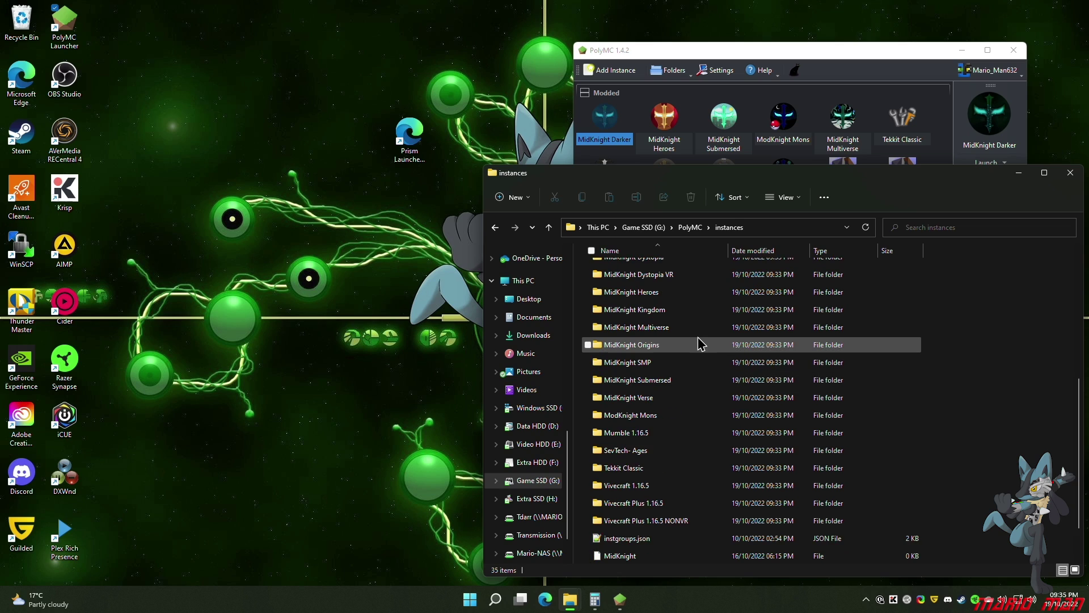
pyautogui.scroll(6, 697, 344)
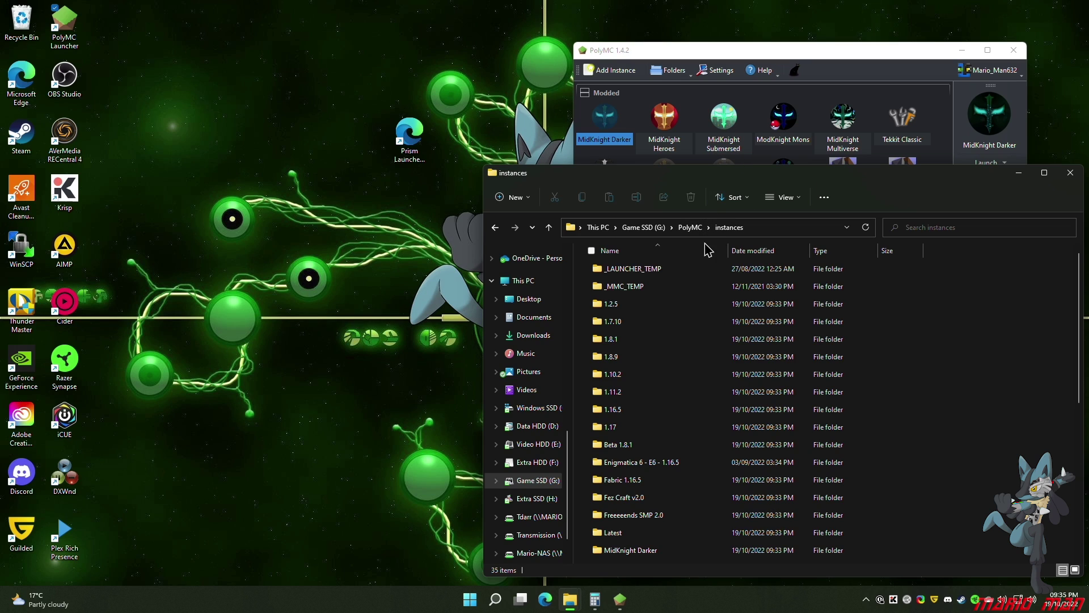
# Select the instances and icons folders in the PolyMC folder, then open the Prism Launcher releases page
pyautogui.click(694, 229)
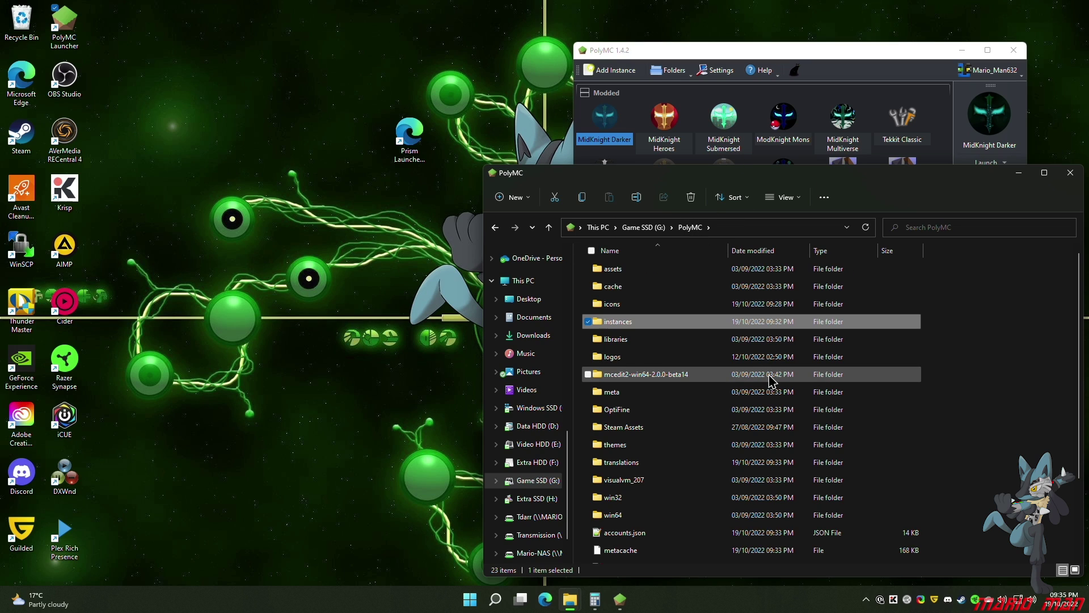
pyautogui.click(959, 282)
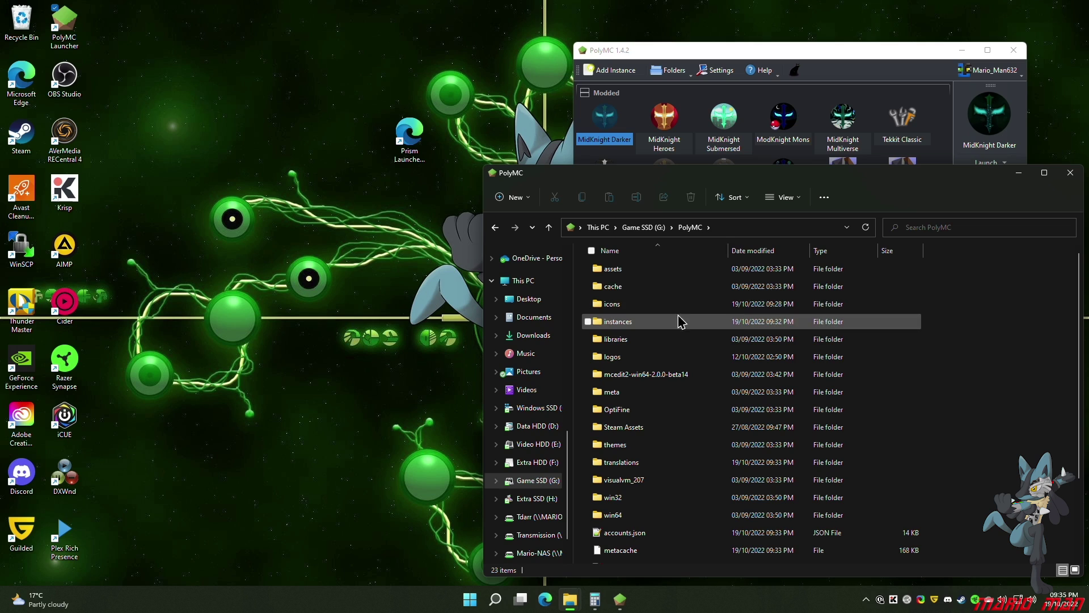
pyautogui.click(613, 323)
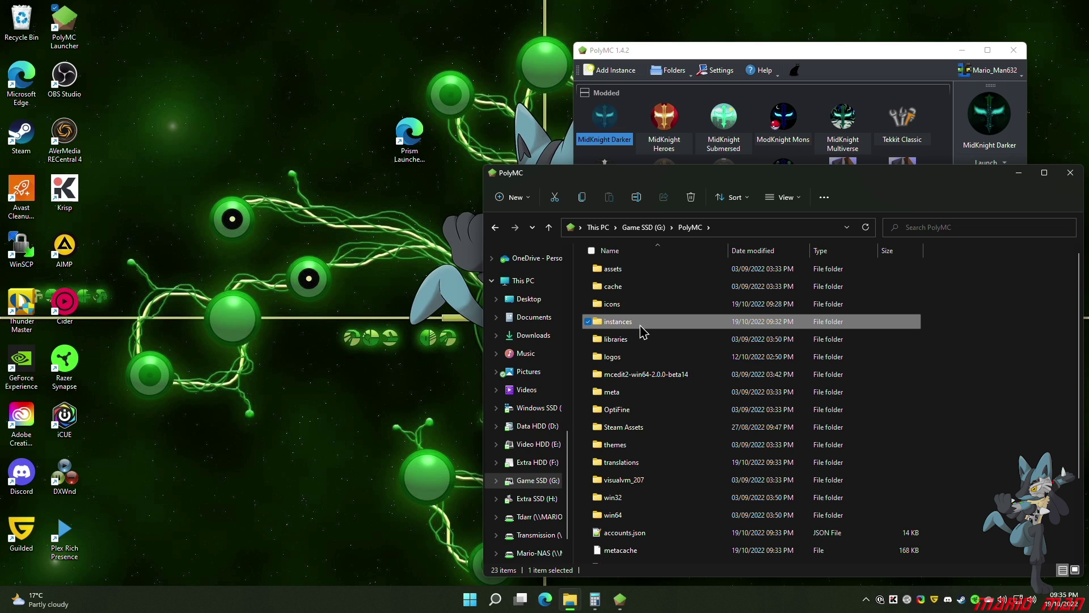
pyautogui.keyDown('ctrl'); pyautogui.click(624, 304); pyautogui.keyUp('ctrl')
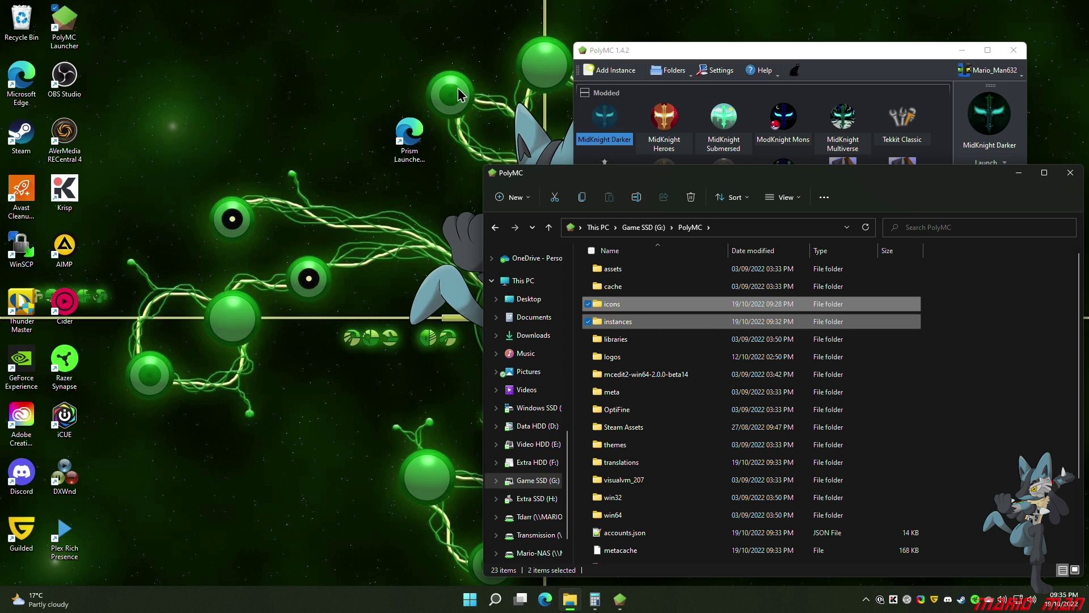
pyautogui.doubleClick(419, 136)
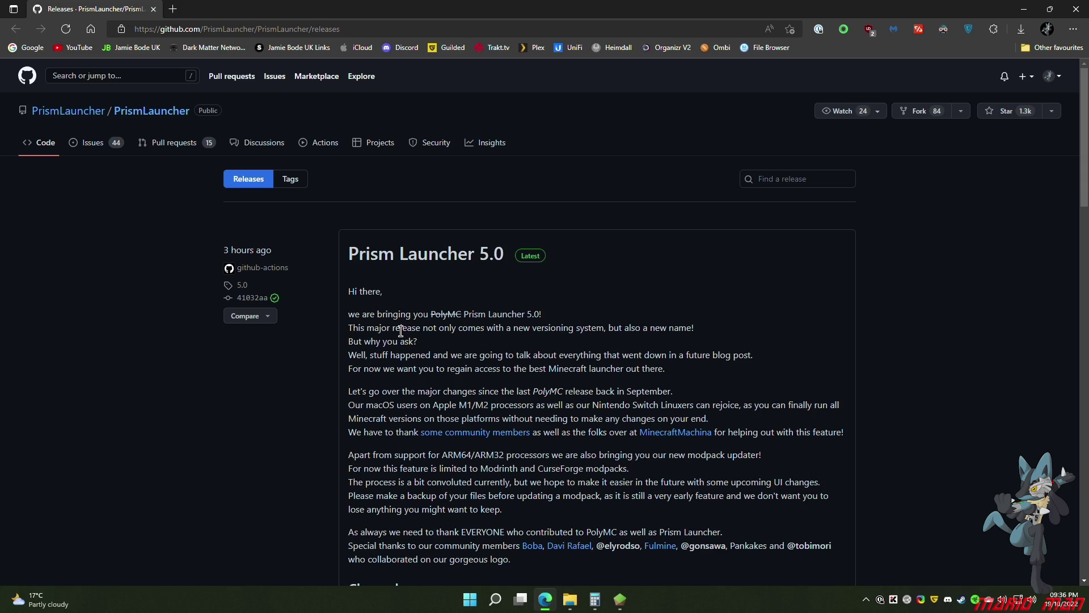
# Scroll to the 5.0 release's Assets and expand the list to all 16 files
pyautogui.scroll(-15, 401, 331)
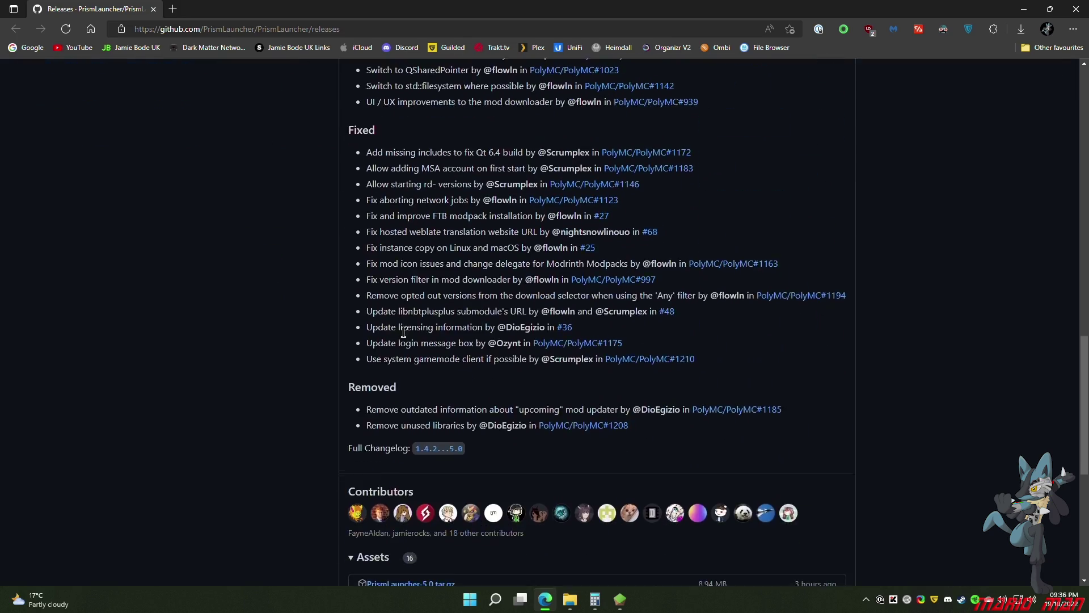
pyautogui.scroll(-5, 403, 332)
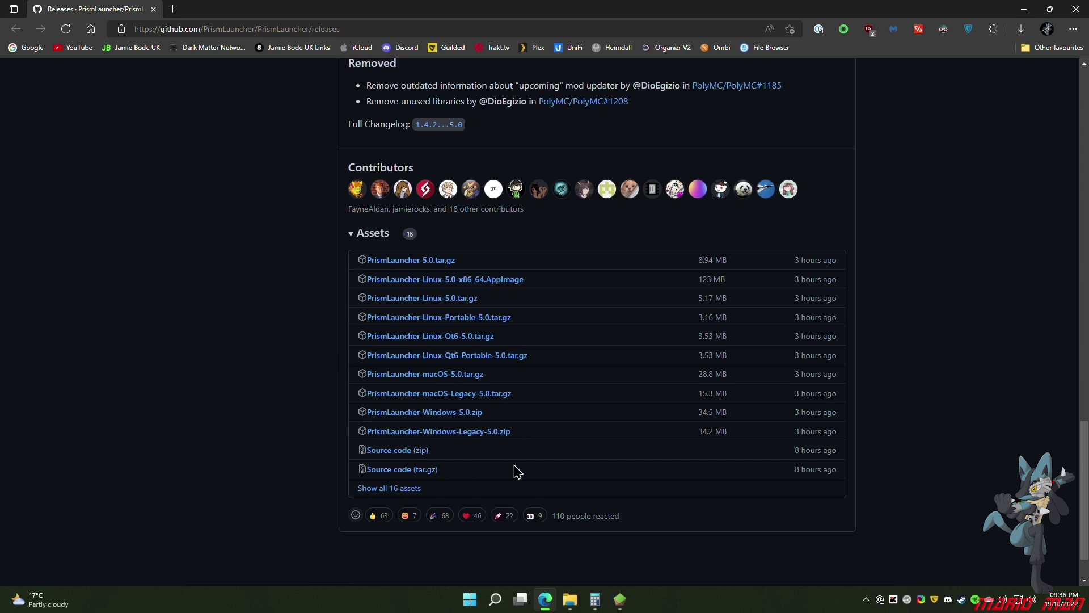
pyautogui.click(376, 489)
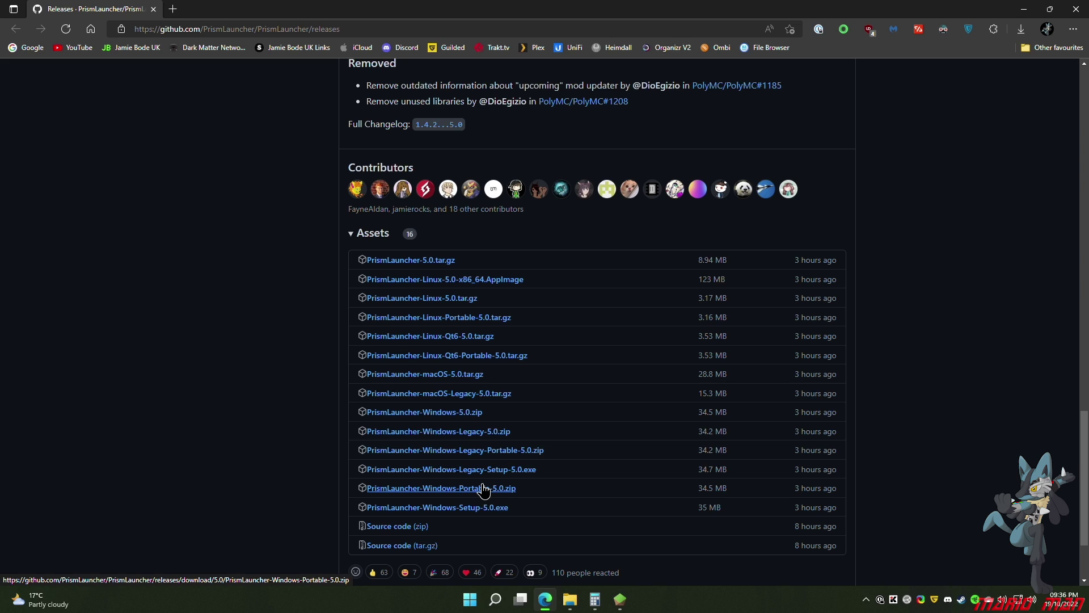
# Download PrismLauncher-Windows-Setup-5.0.exe and choose Keep, then Keep anyway past SmartScreen
pyautogui.click(484, 514)
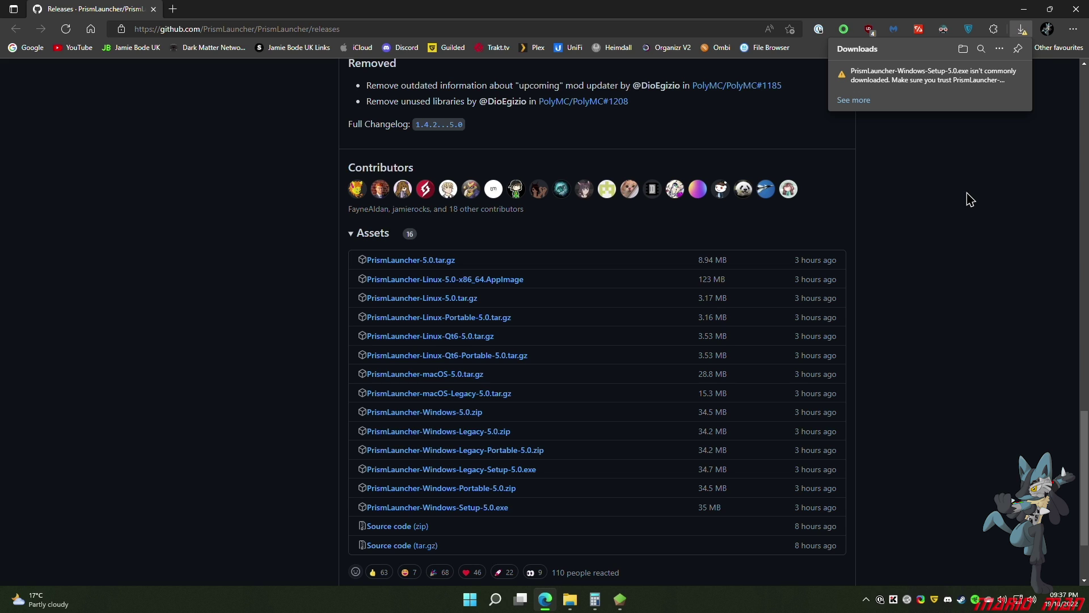
pyautogui.scroll(15, 941, 222)
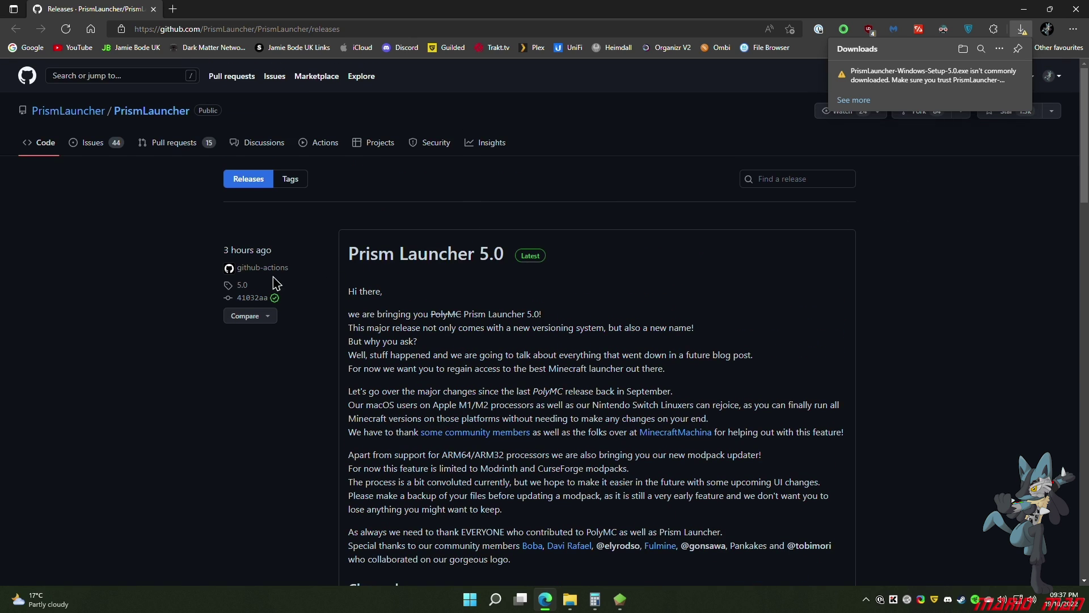
pyautogui.moveTo(1022, 78)
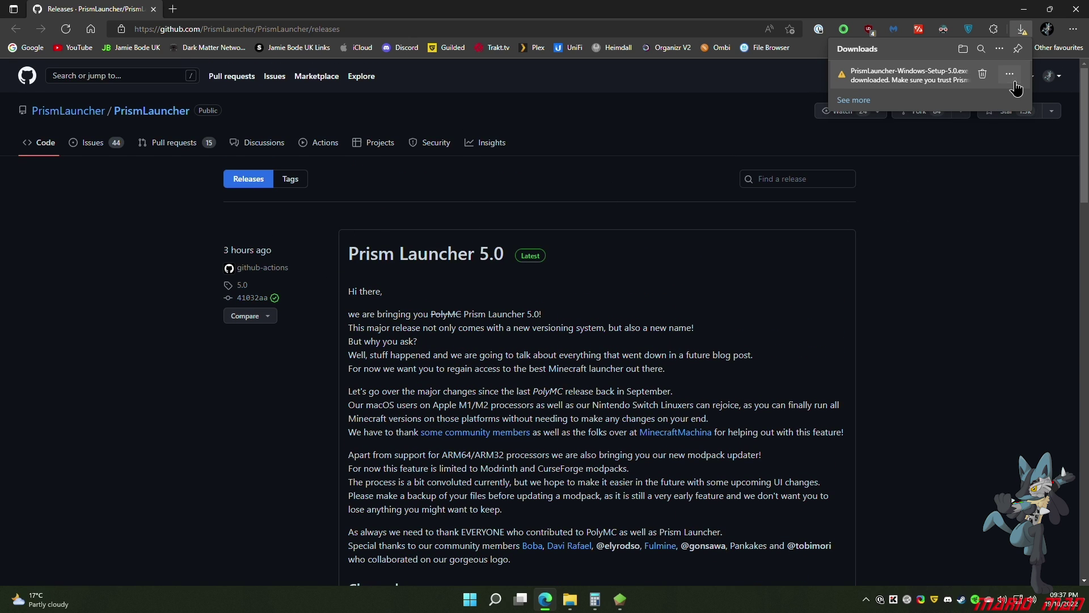
pyautogui.click(1011, 80)
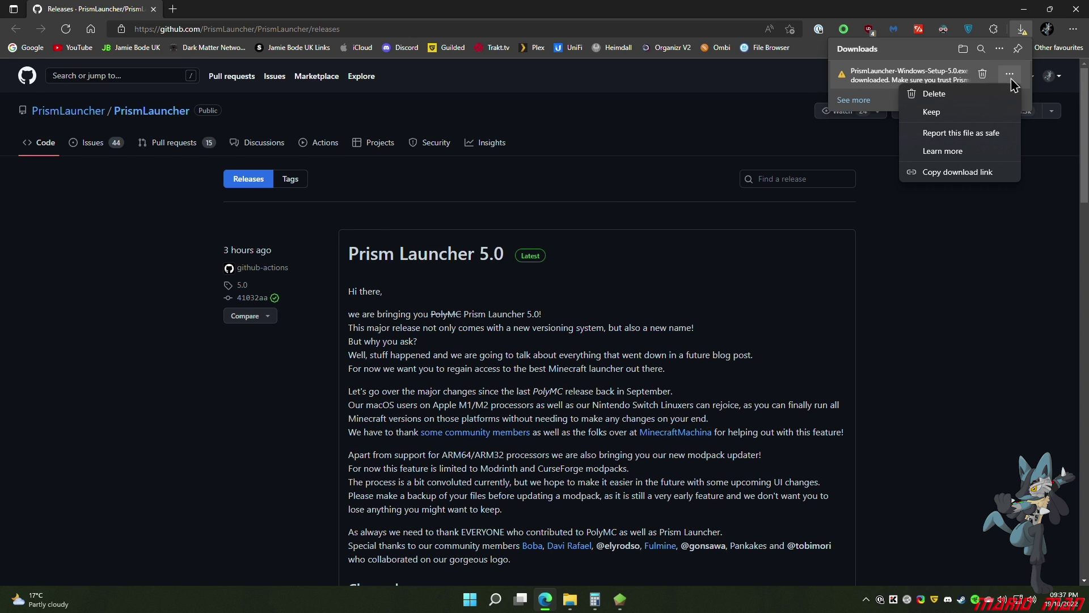
pyautogui.click(967, 118)
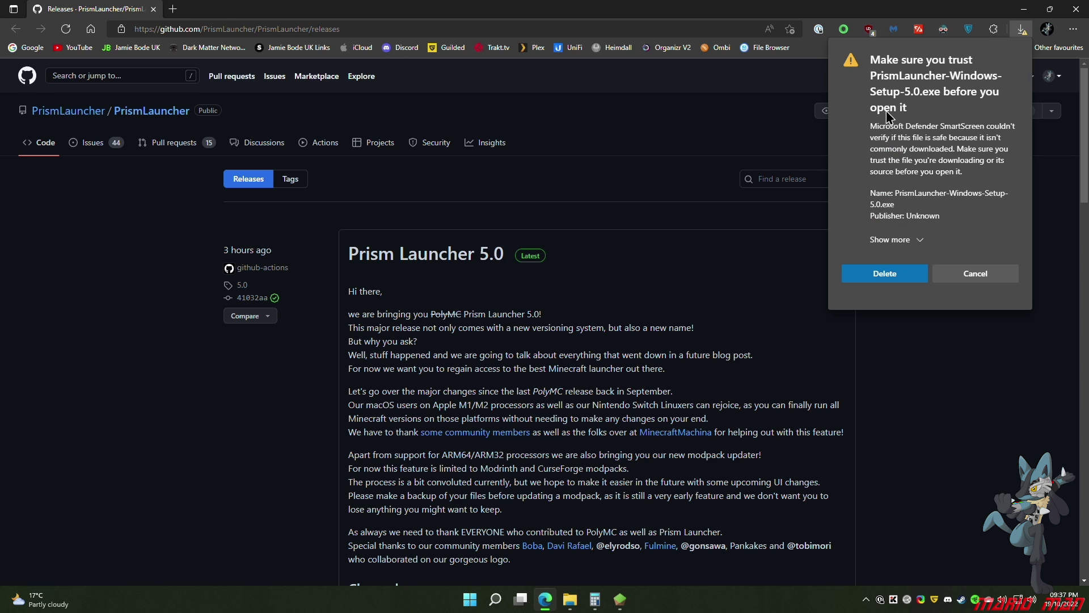
pyautogui.click(920, 240)
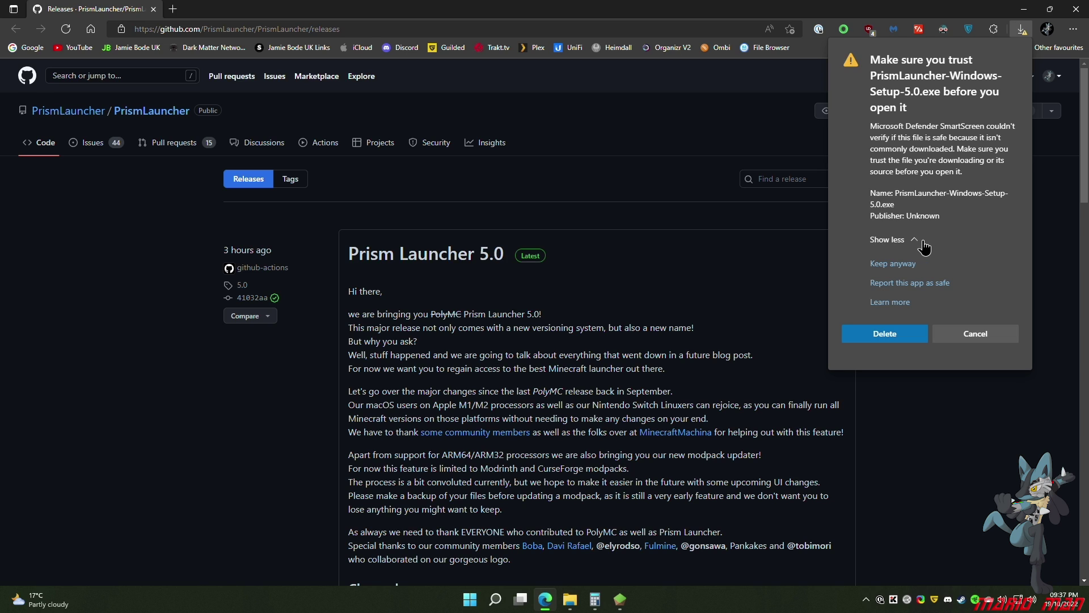
pyautogui.click(893, 263)
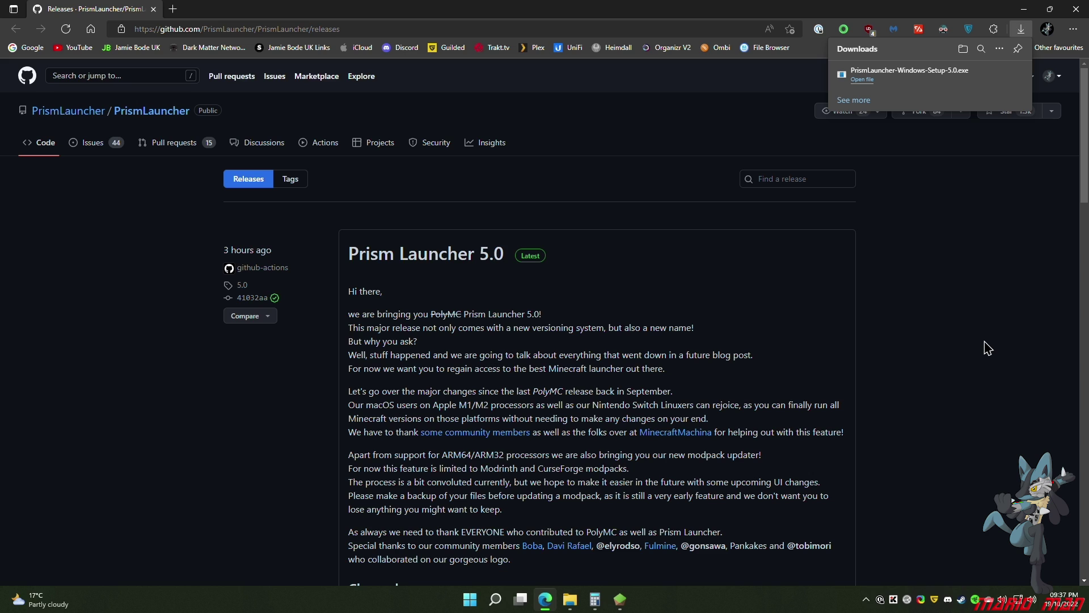
# Run the 5.0 installer and install to the default AppData\Local\Programs\PrismLauncher folder with details shown
pyautogui.click(896, 90)
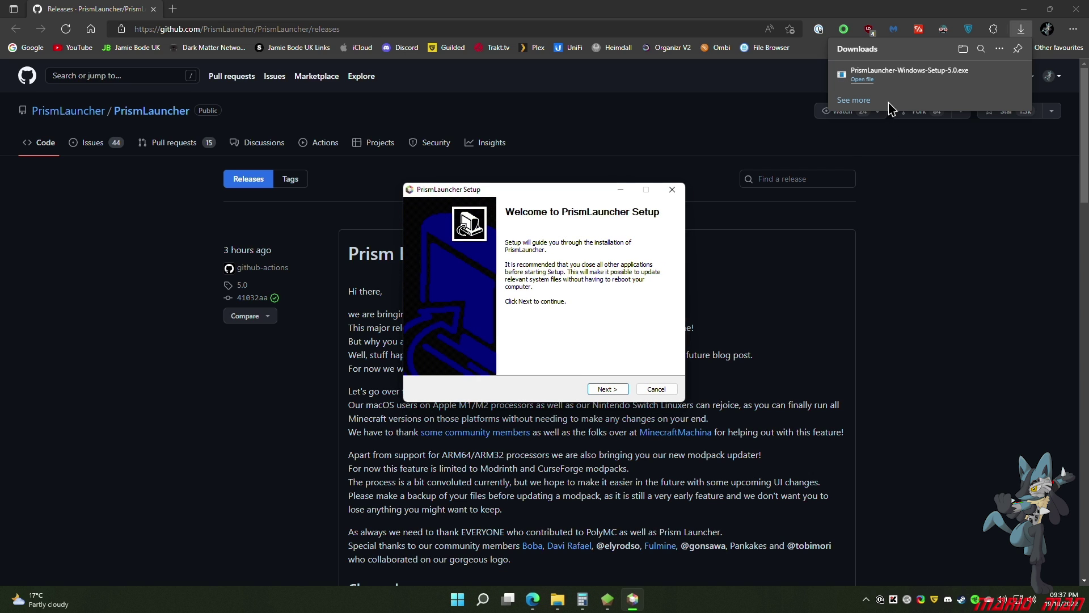
pyautogui.press('super+Down')
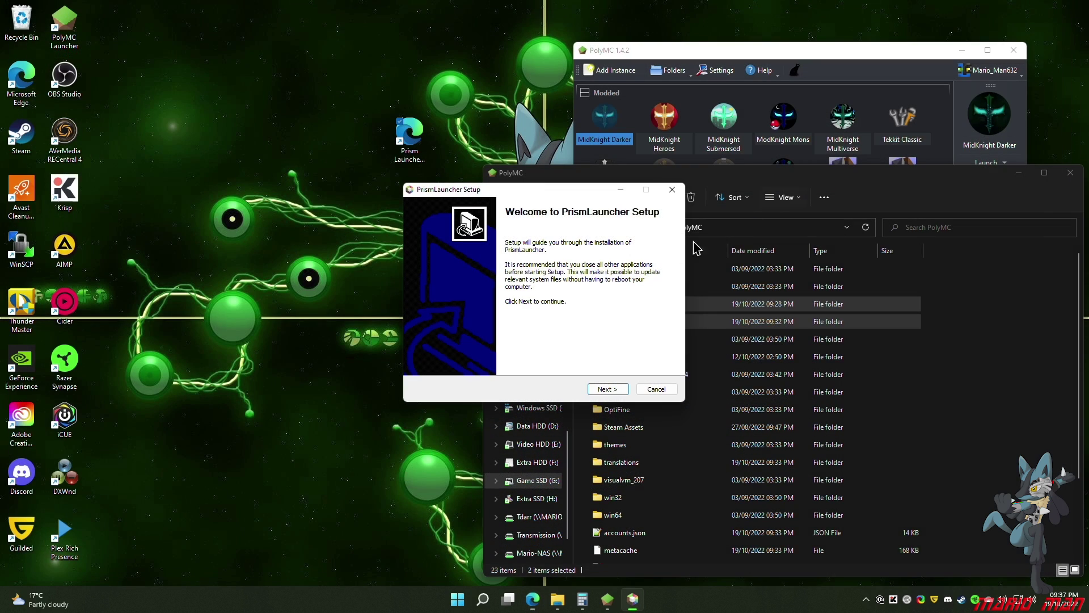
pyautogui.click(606, 389)
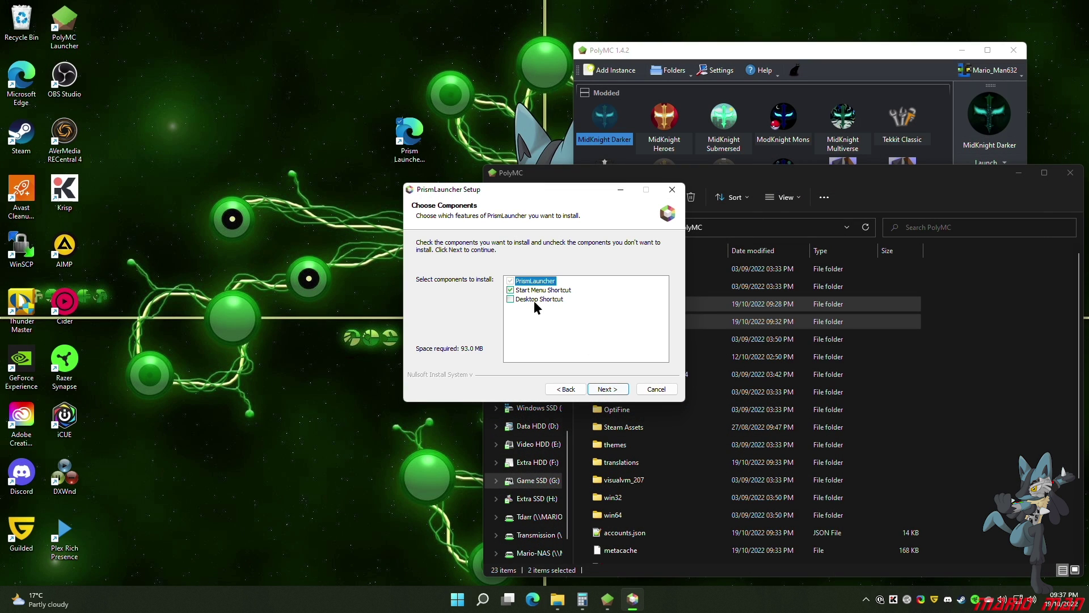
pyautogui.press('Down')
pyautogui.press('Down')
pyautogui.click(607, 389)
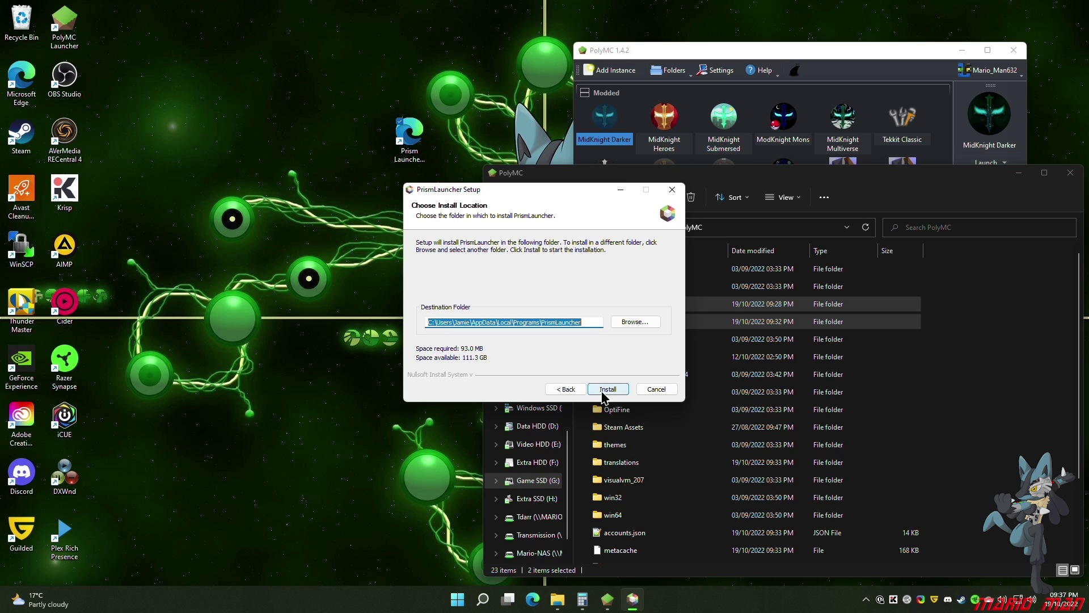
pyautogui.click(604, 390)
pyautogui.click(447, 270)
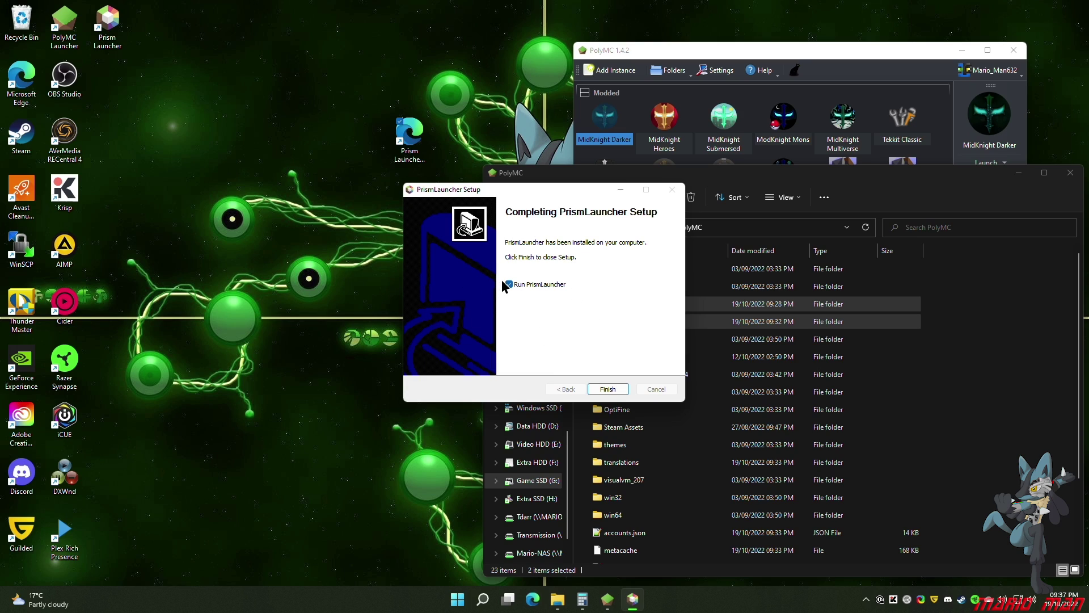
# Launch Prism Launcher, keep British English in Quick Setup, and select Java 1.8.0_332
pyautogui.click(605, 390)
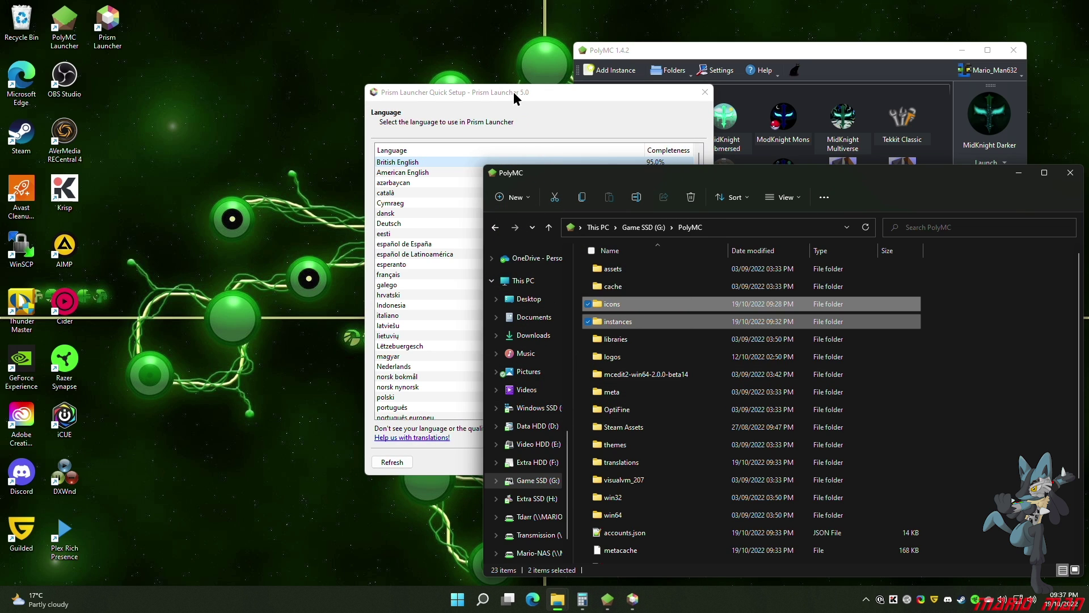
pyautogui.moveTo(510, 98); pyautogui.dragTo(248, 119)
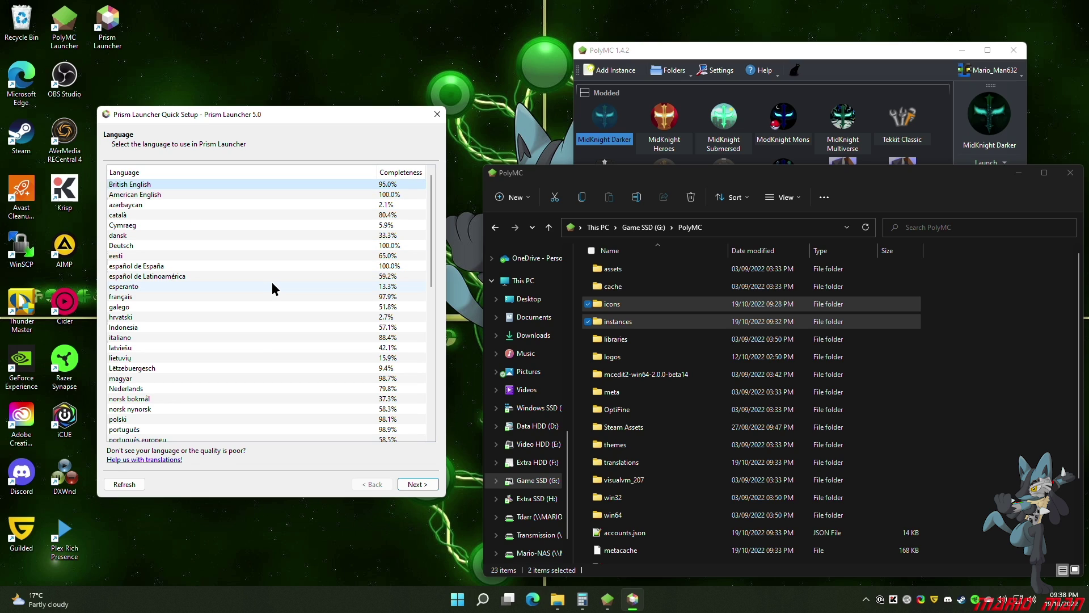
pyautogui.click(418, 484)
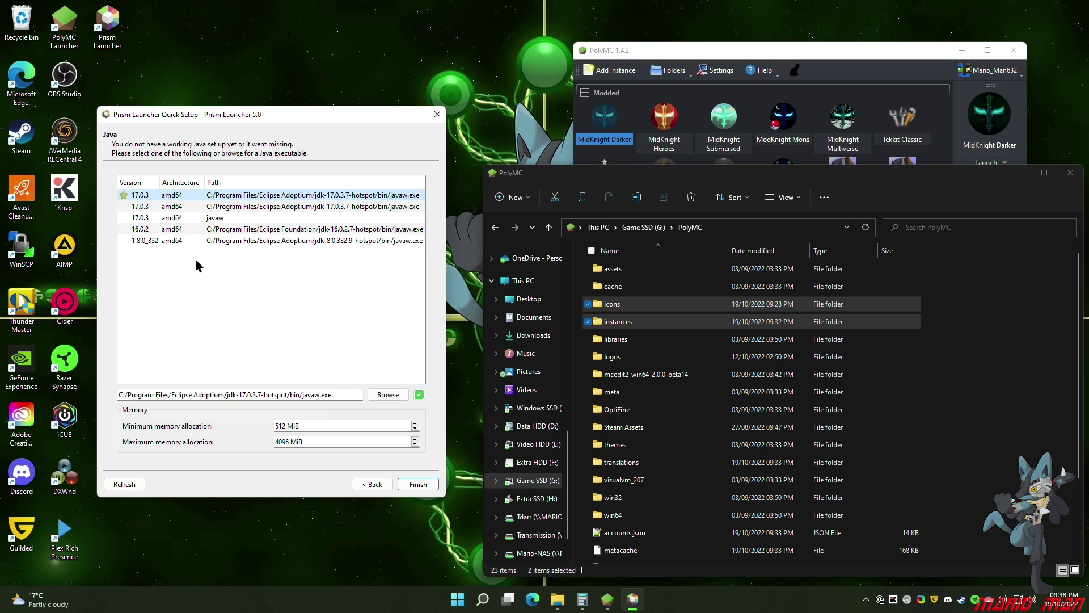
pyautogui.click(141, 240)
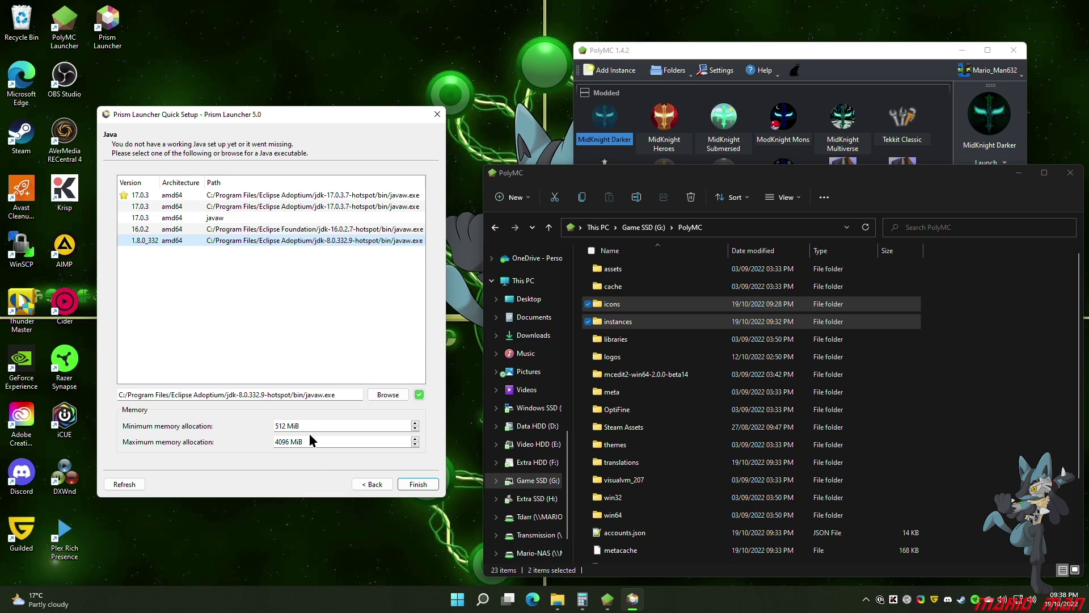
# Set maximum memory allocation to 8192 MiB and finish the Quick Setup
pyautogui.click(584, 597)
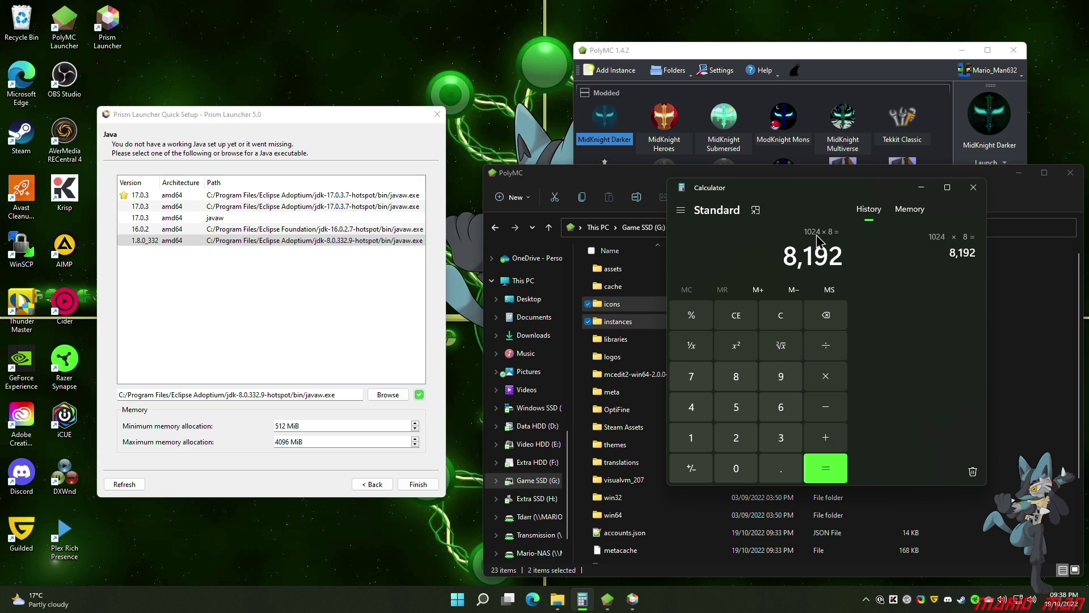
pyautogui.doubleClick(289, 440)
pyautogui.write('8')
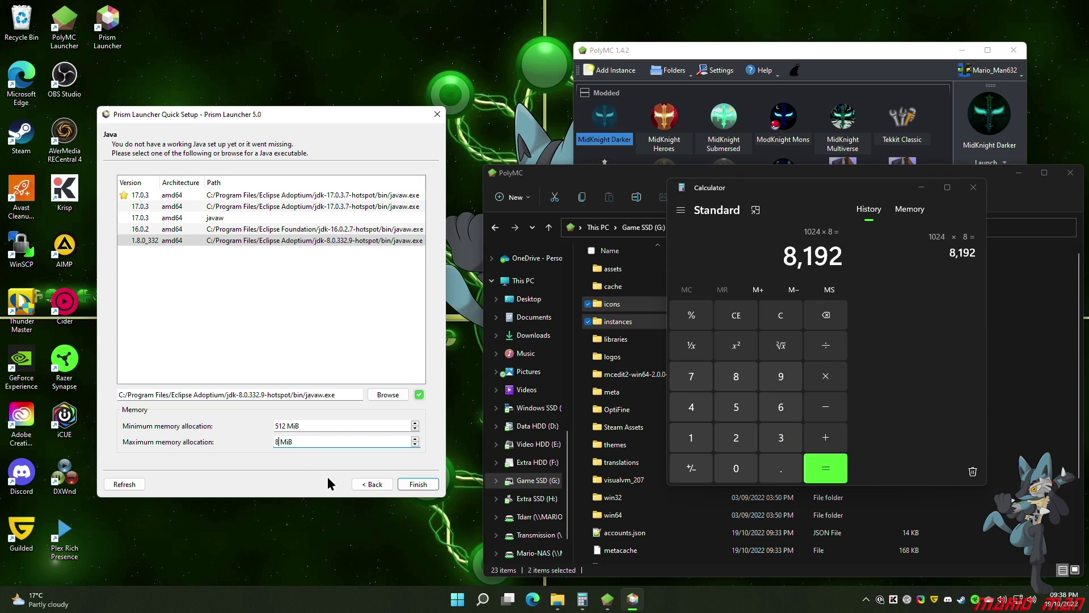
pyautogui.write('192')
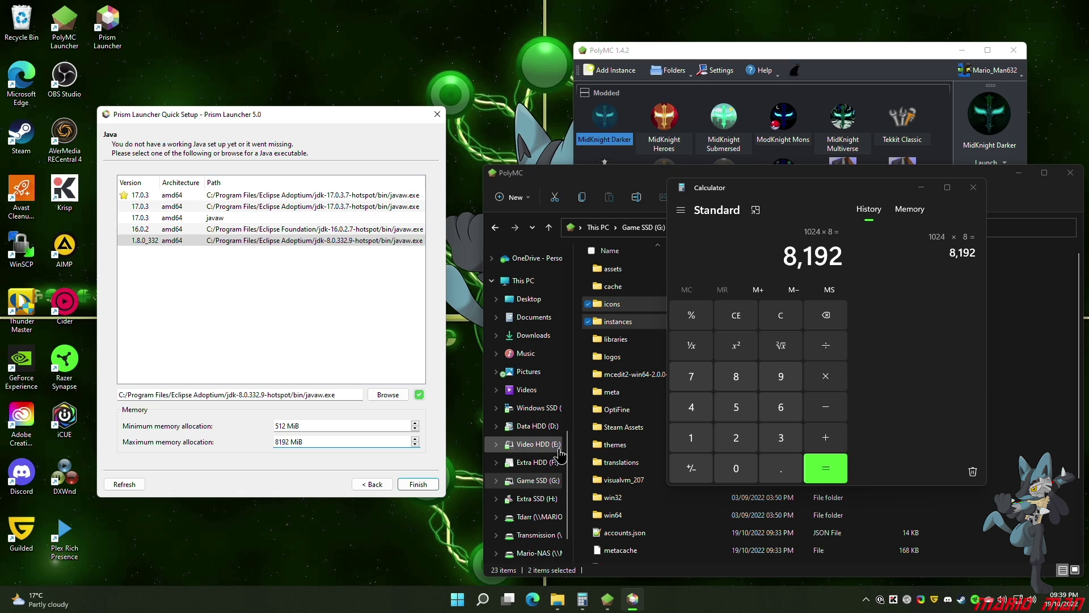
pyautogui.click(433, 484)
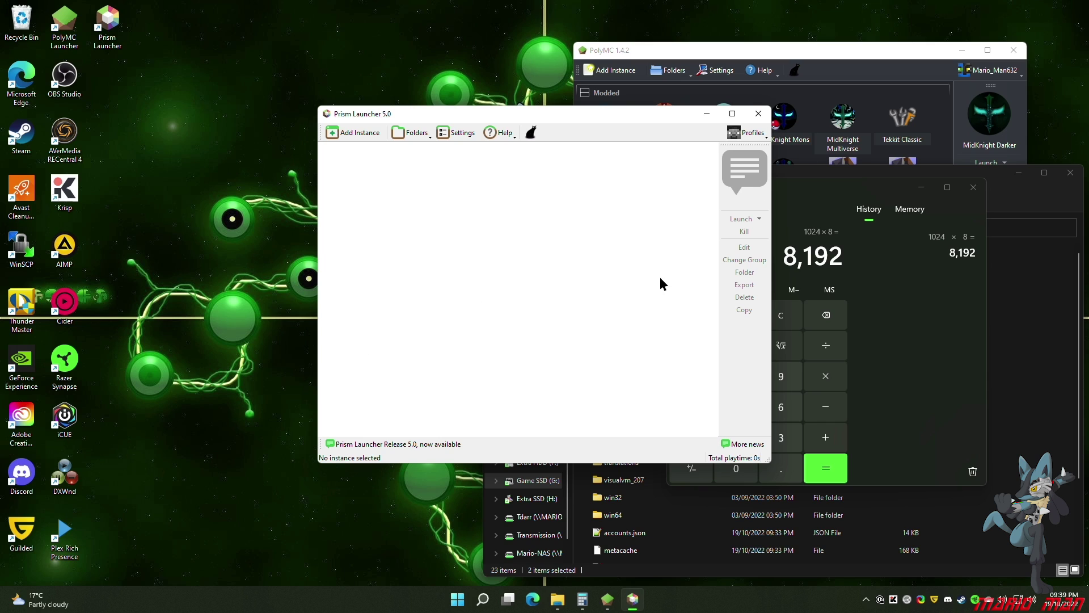
# Relaunch Prism Launcher, open its instance folder in Explorer, and close the launcher
pyautogui.click(758, 115)
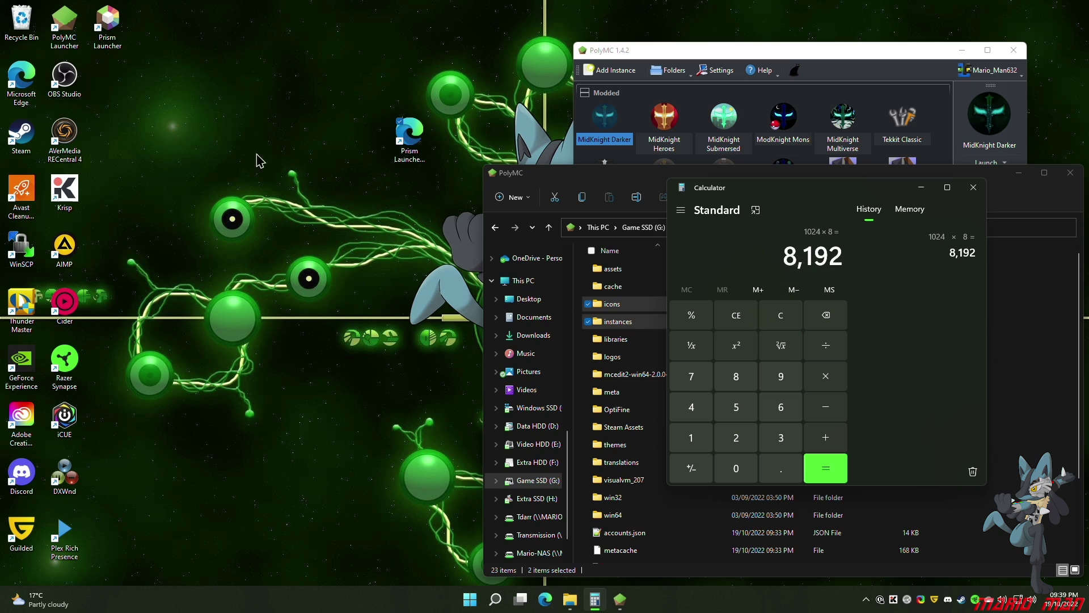
pyautogui.doubleClick(113, 39)
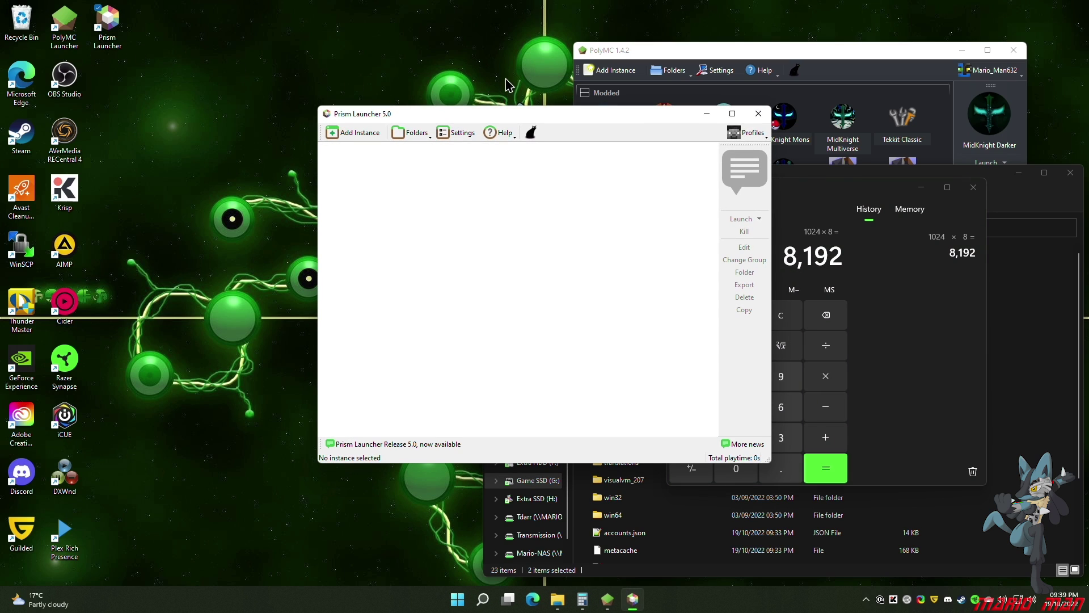
pyautogui.click(422, 139)
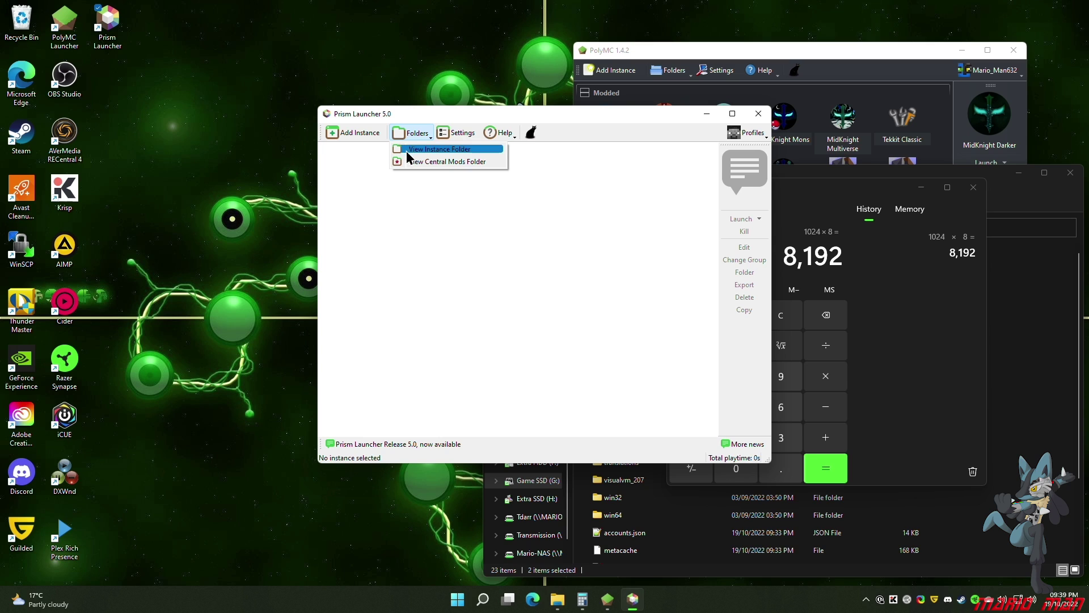
pyautogui.click(492, 120)
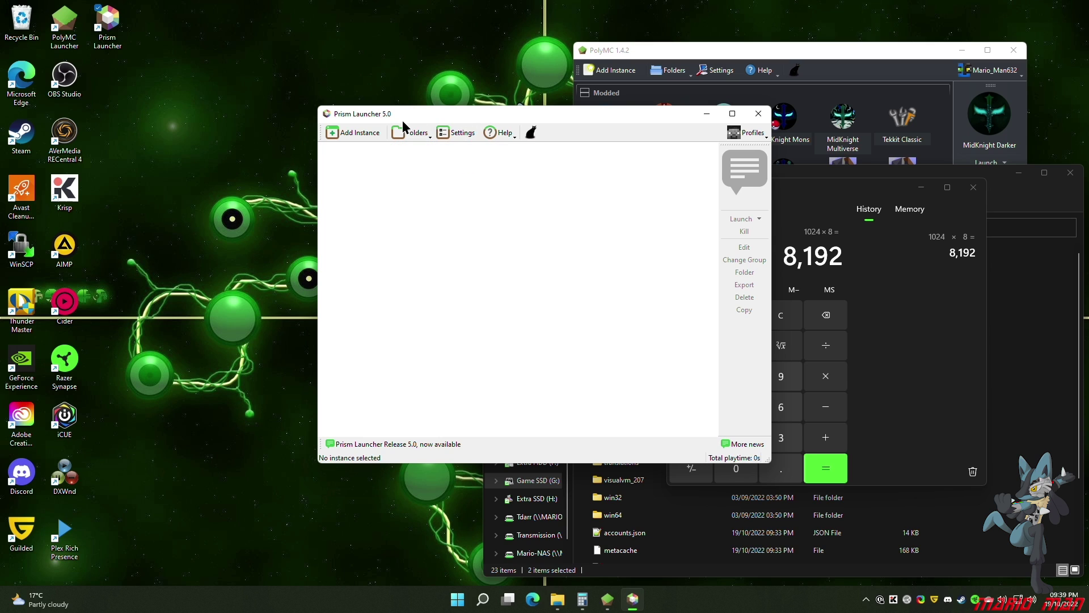
pyautogui.moveTo(403, 120); pyautogui.dragTo(297, 124)
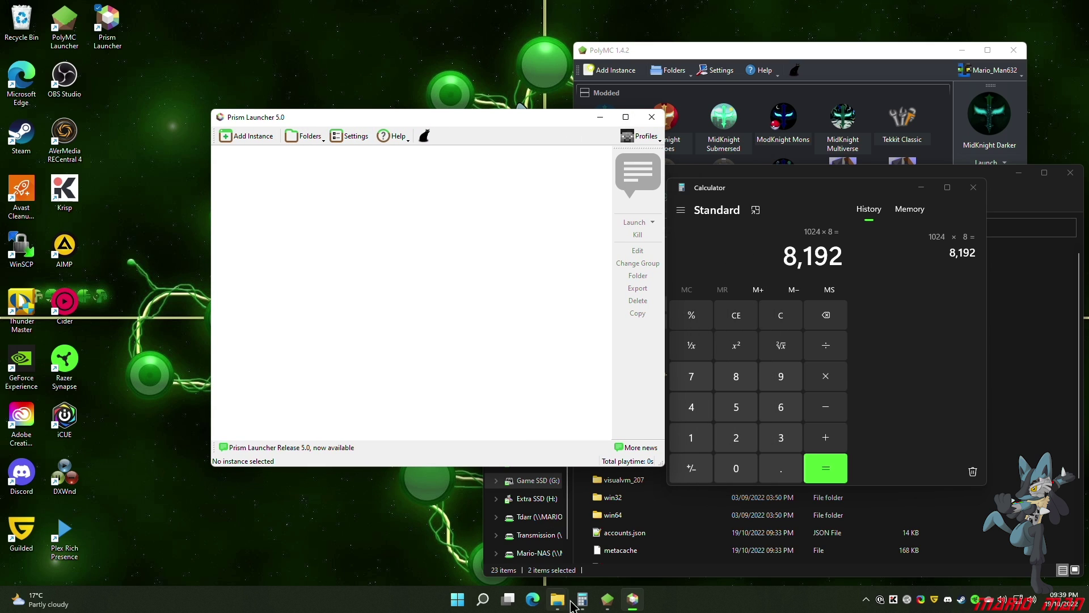
pyautogui.moveTo(557, 599)
pyautogui.click(491, 560)
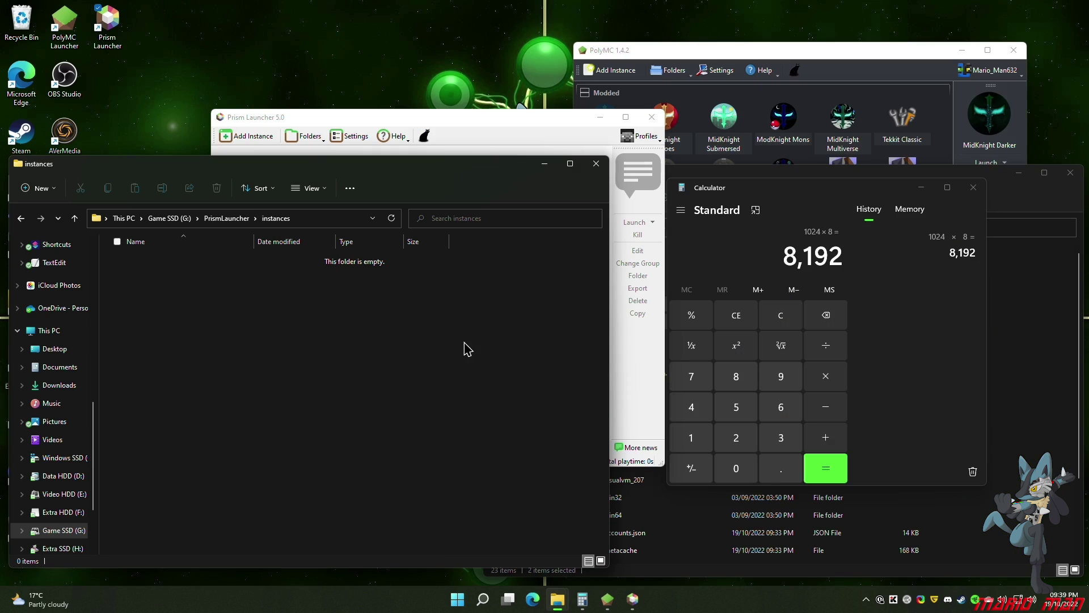
pyautogui.click(645, 121)
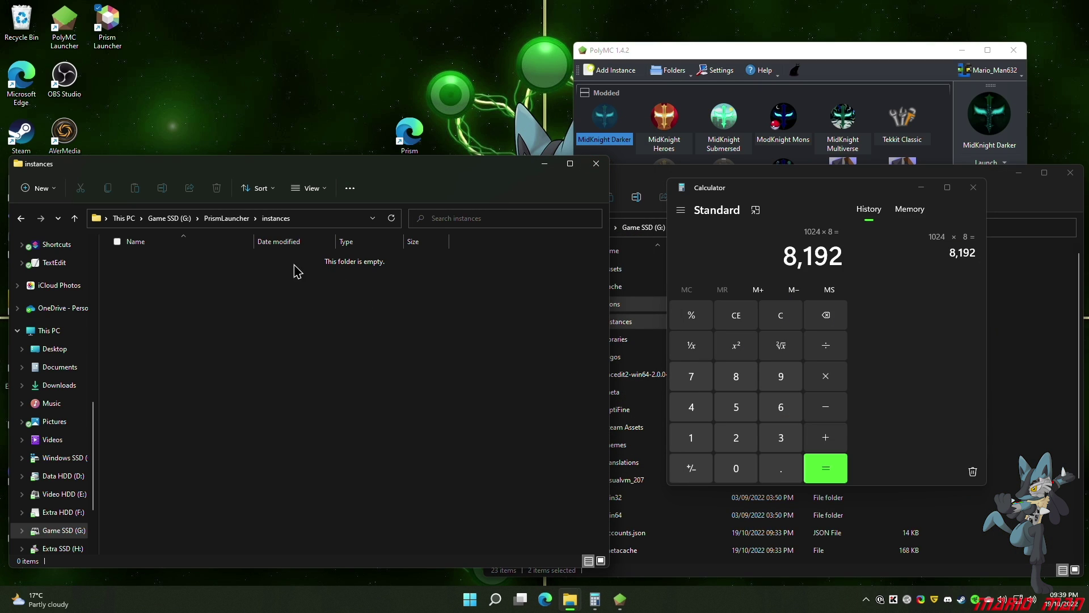
# Go up to the PrismLauncher folder and check that icons and instances are empty
pyautogui.click(236, 225)
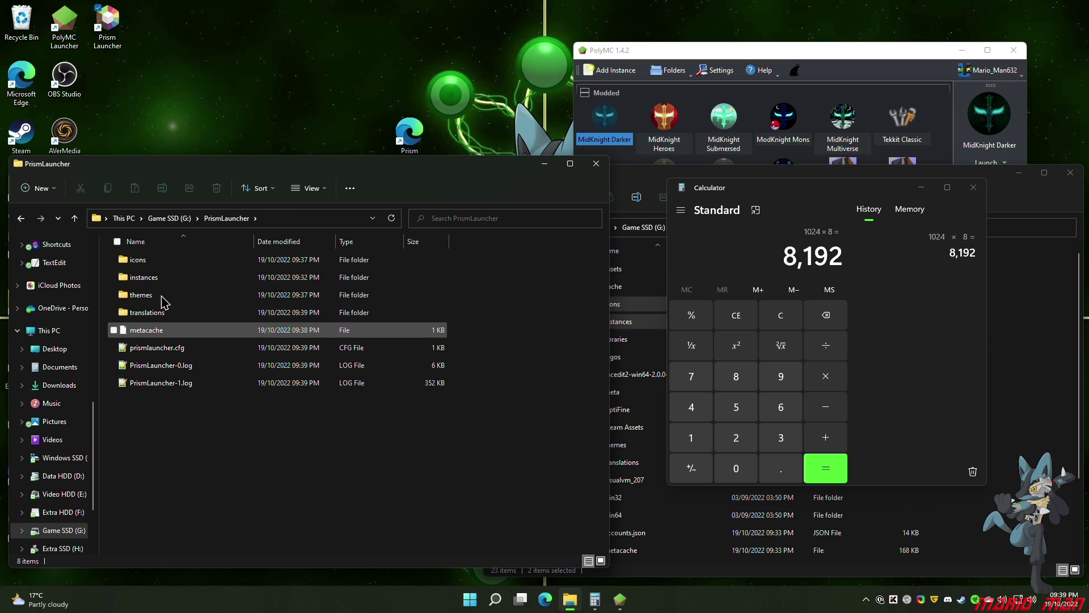
pyautogui.doubleClick(156, 263)
pyautogui.hotkey('alt', 'Left')
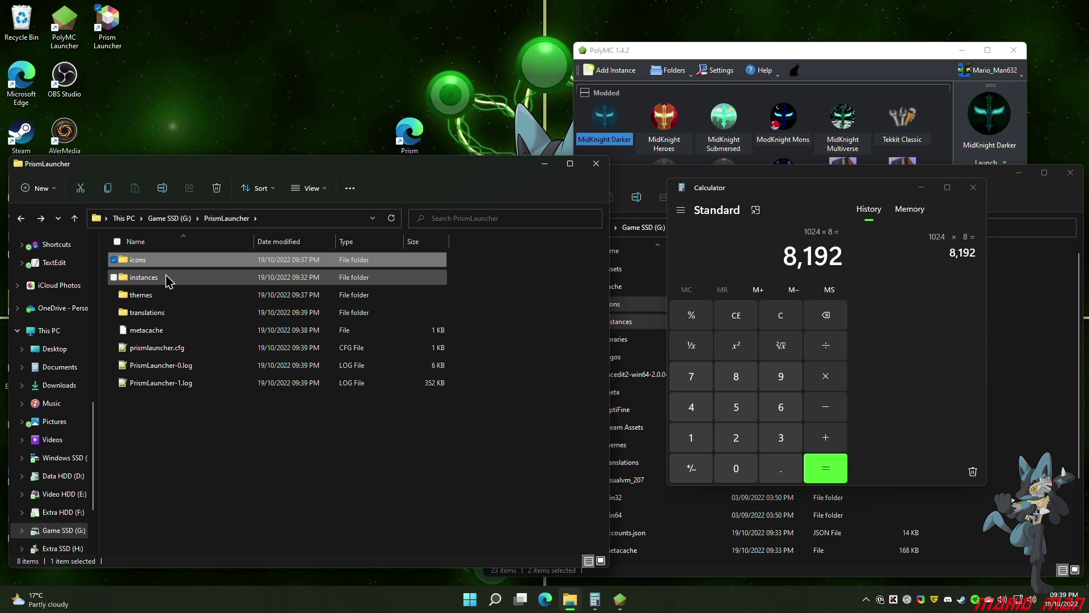
pyautogui.doubleClick(162, 280)
pyautogui.hotkey('alt', 'Left')
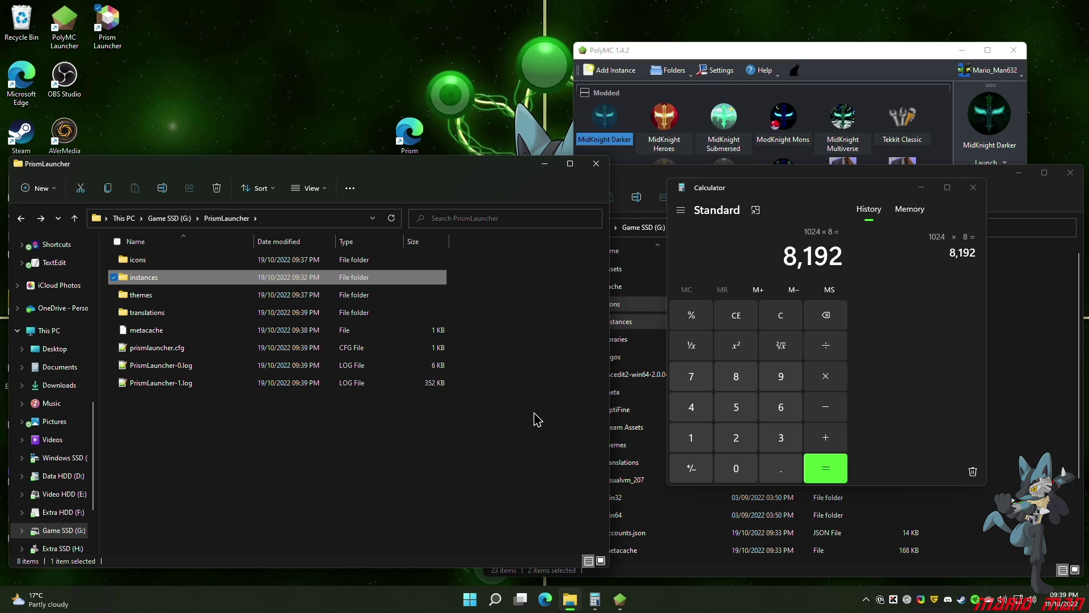
# Drag PolyMC's icons and instances folders into the PrismLauncher folder
pyautogui.click(1005, 210)
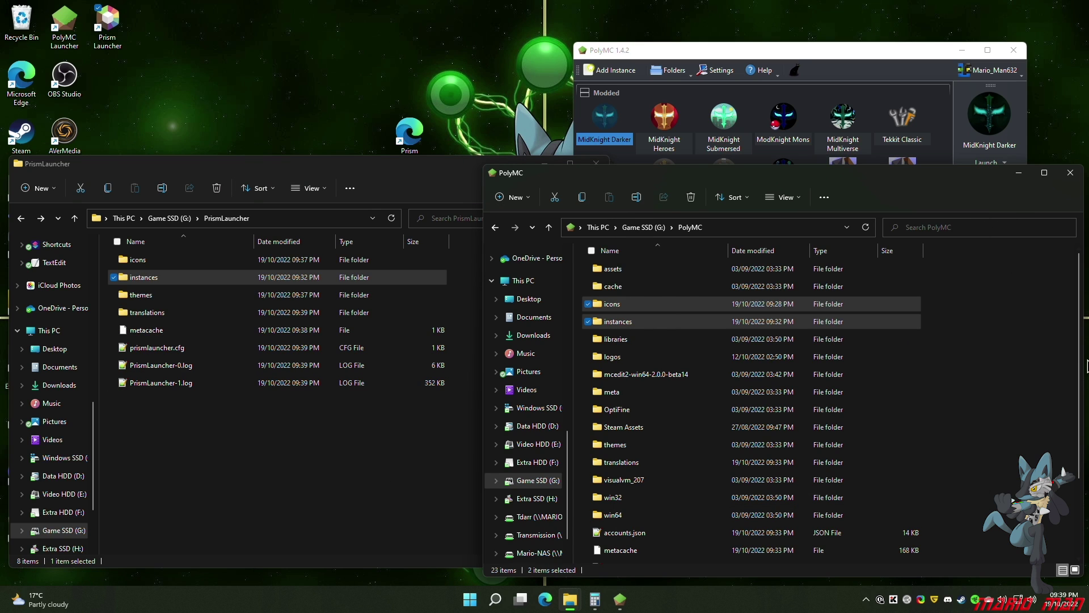
pyautogui.scroll(-1, 1045, 360)
pyautogui.scroll(1, 1038, 357)
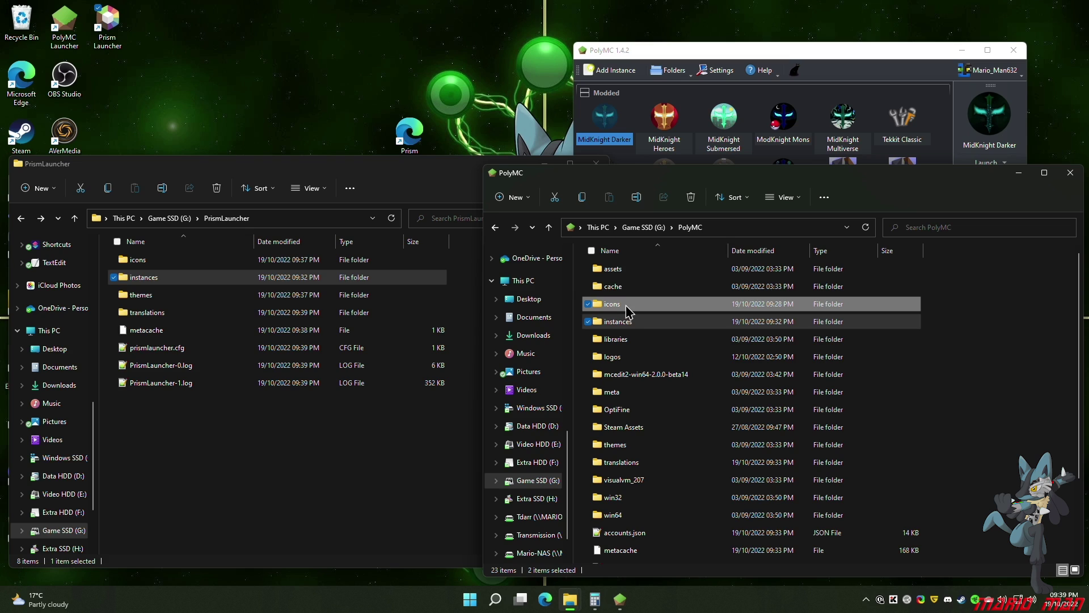
pyautogui.moveTo(643, 332); pyautogui.dragTo(353, 472)
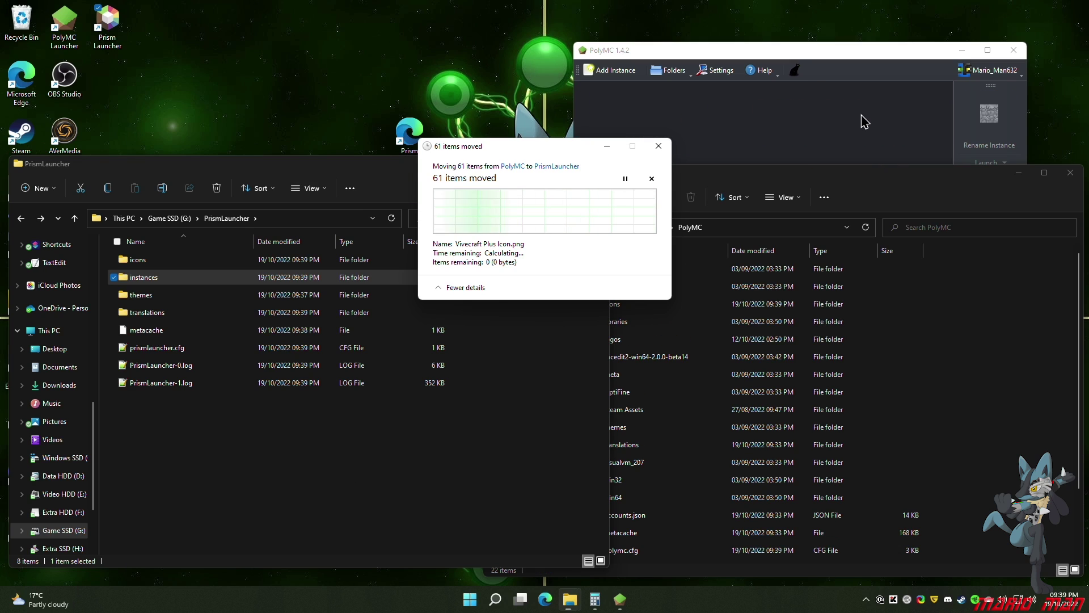
# Close the PolyMC launcher and clear the folder selection in Explorer
pyautogui.click(857, 62)
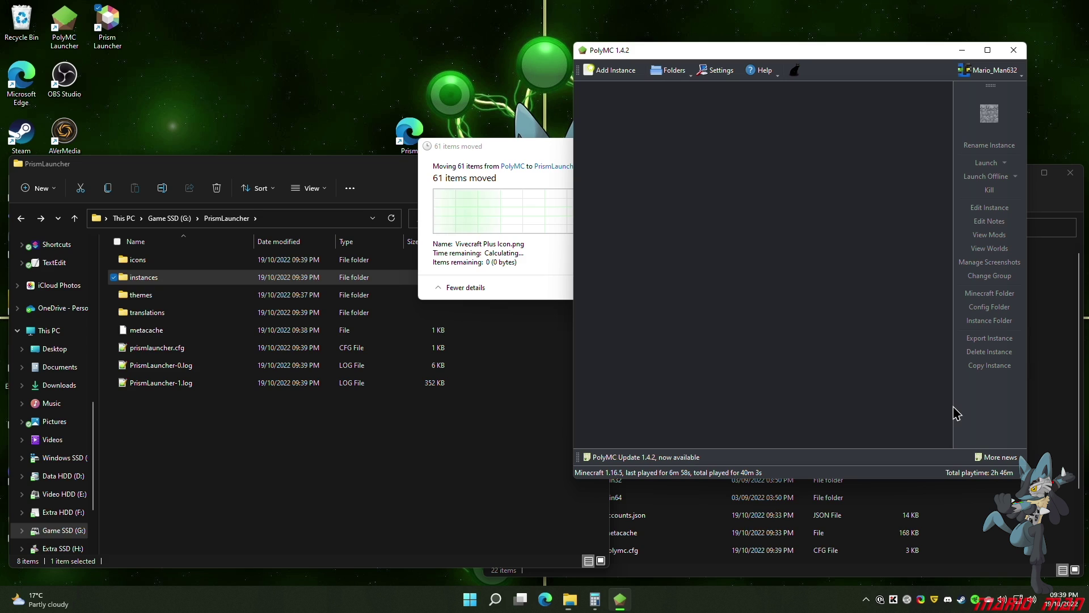
pyautogui.click(1014, 50)
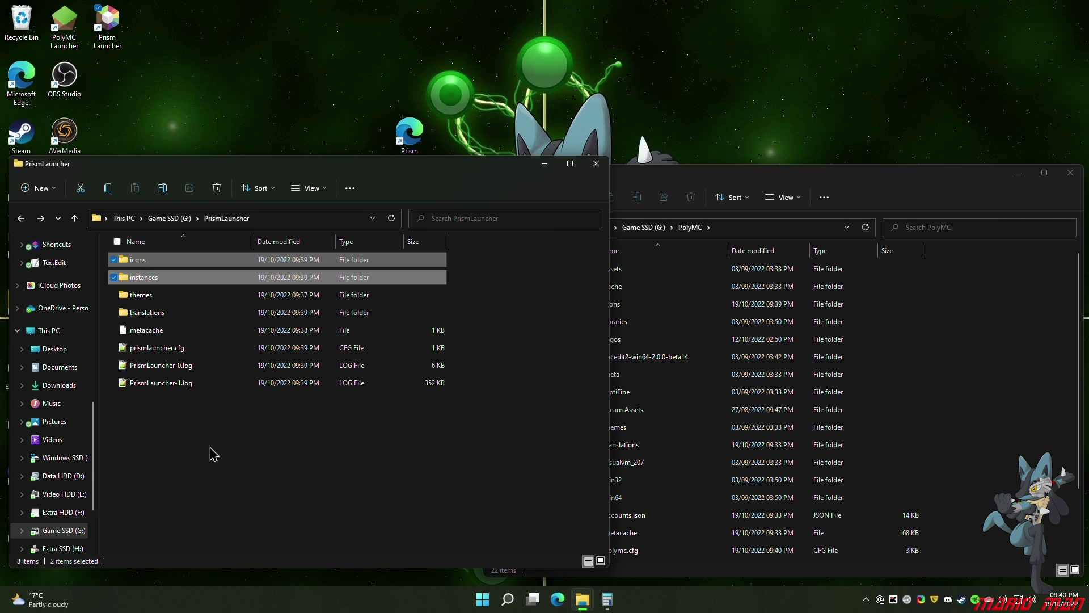
pyautogui.click(223, 405)
# Launch Prism Launcher and add a Microsoft account under Settings > Accounts, opening the code page
pyautogui.doubleClick(107, 26)
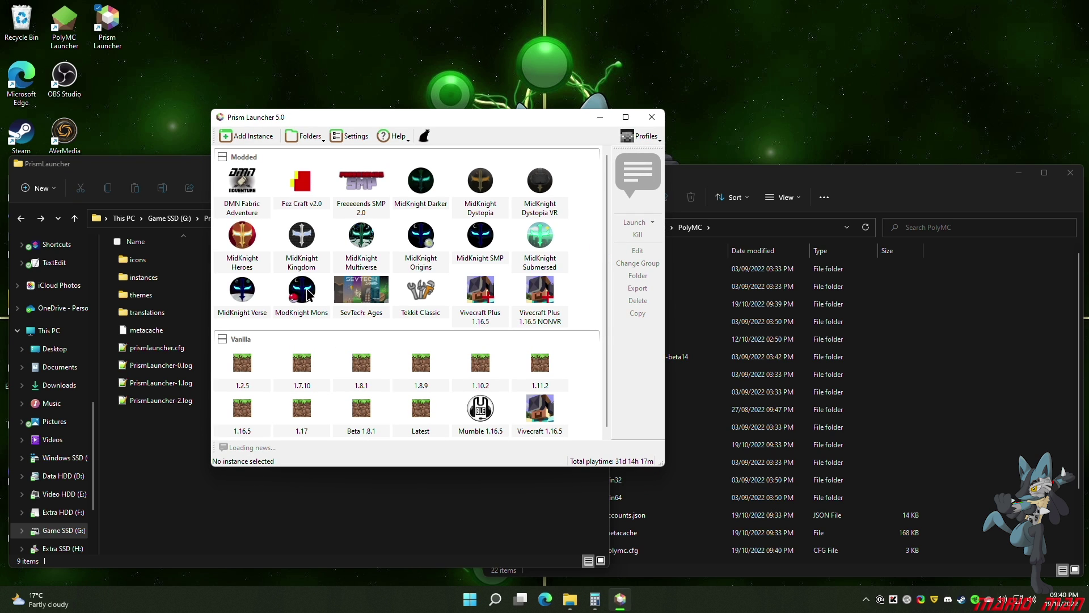
pyautogui.moveTo(492, 111); pyautogui.dragTo(732, 131)
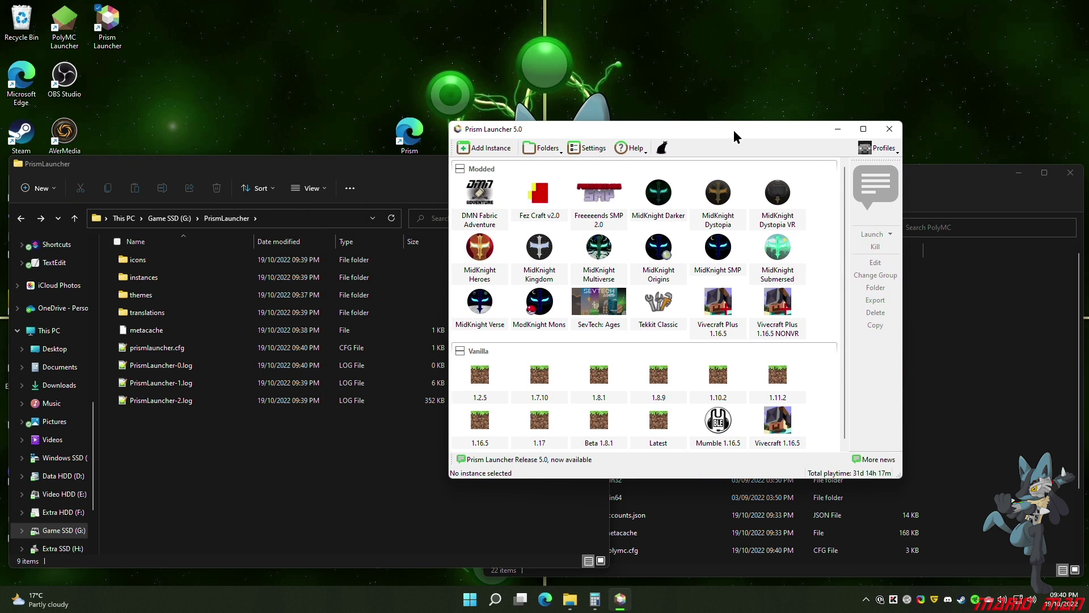
pyautogui.click(586, 150)
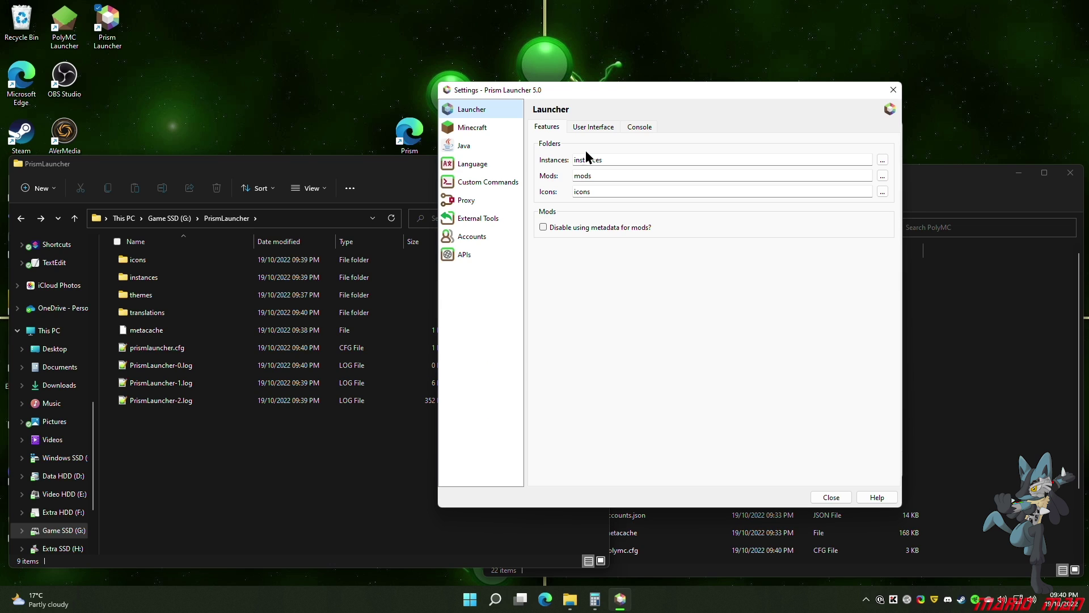
pyautogui.click(475, 244)
pyautogui.click(875, 127)
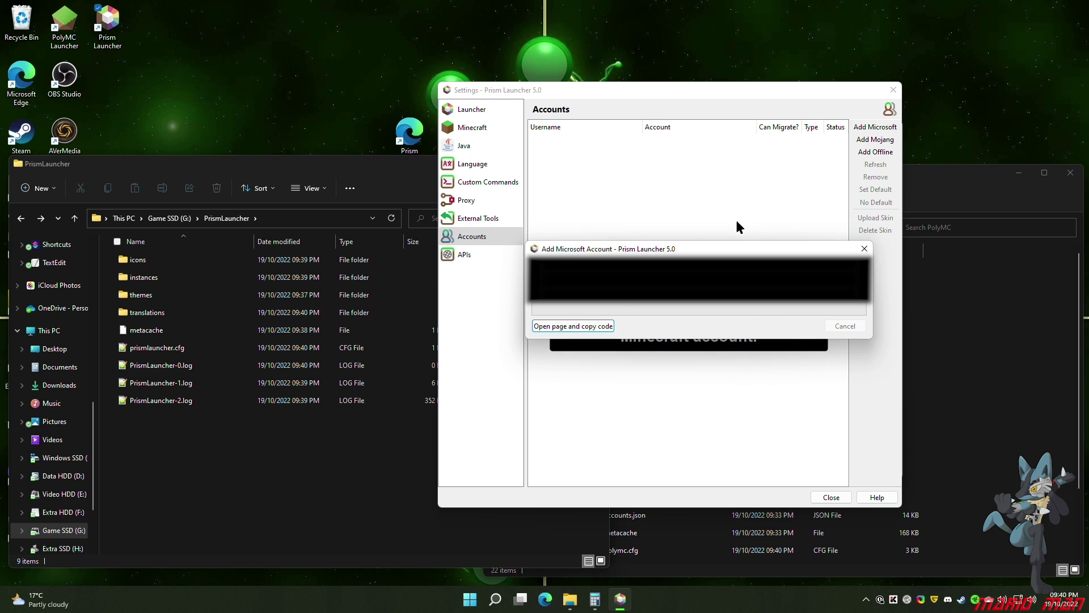
pyautogui.click(586, 325)
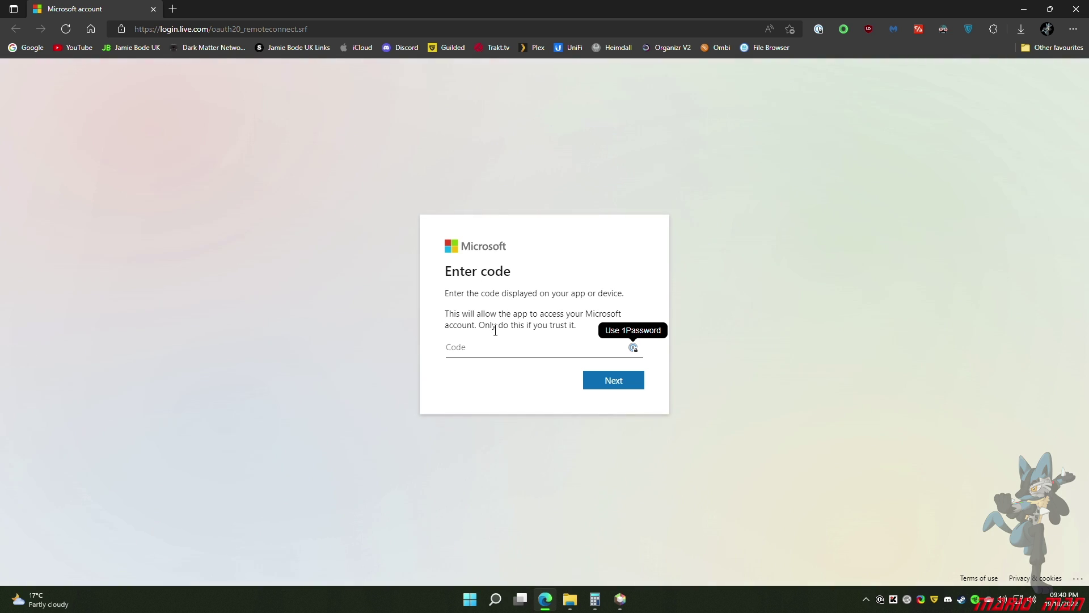
# Submit the pasted sign-in code in Edge, grant Prism Launcher account access, and close the browser
pyautogui.hotkey('ctrl', 'v')
pyautogui.click(590, 380)
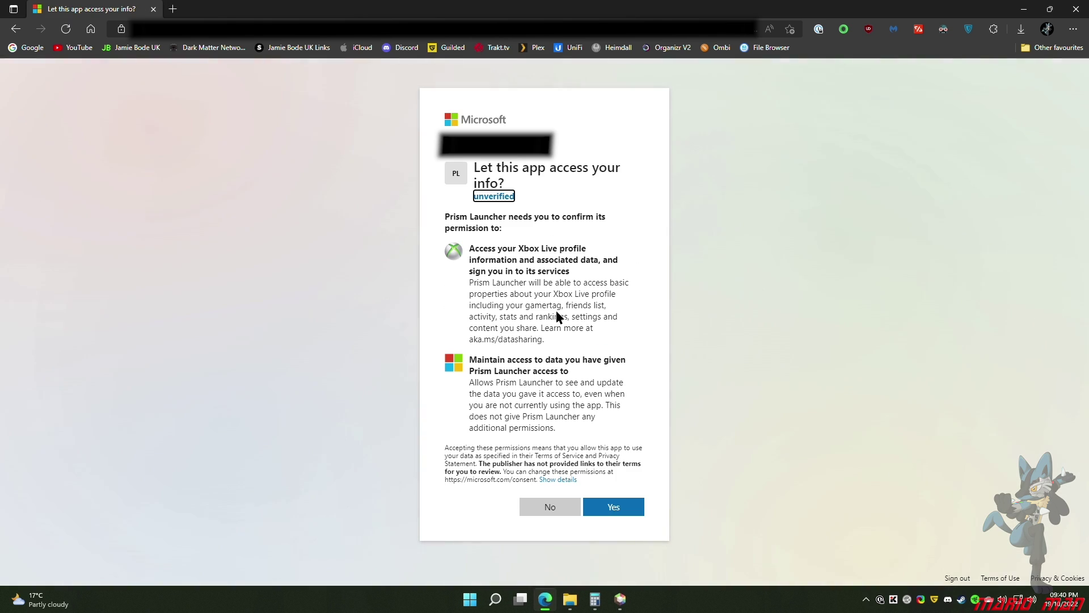
pyautogui.click(615, 507)
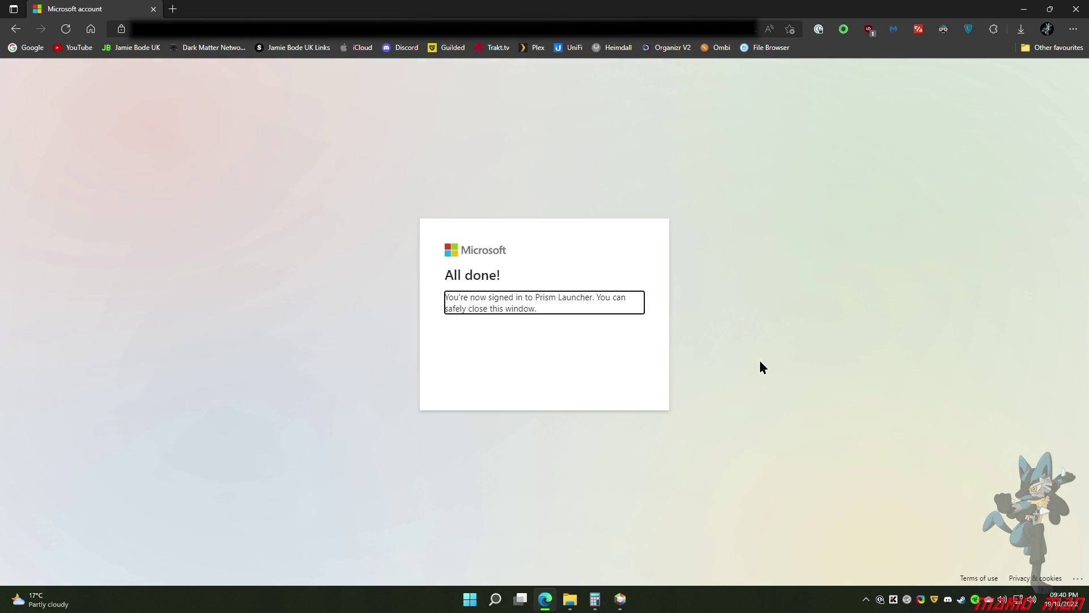
pyautogui.click(154, 9)
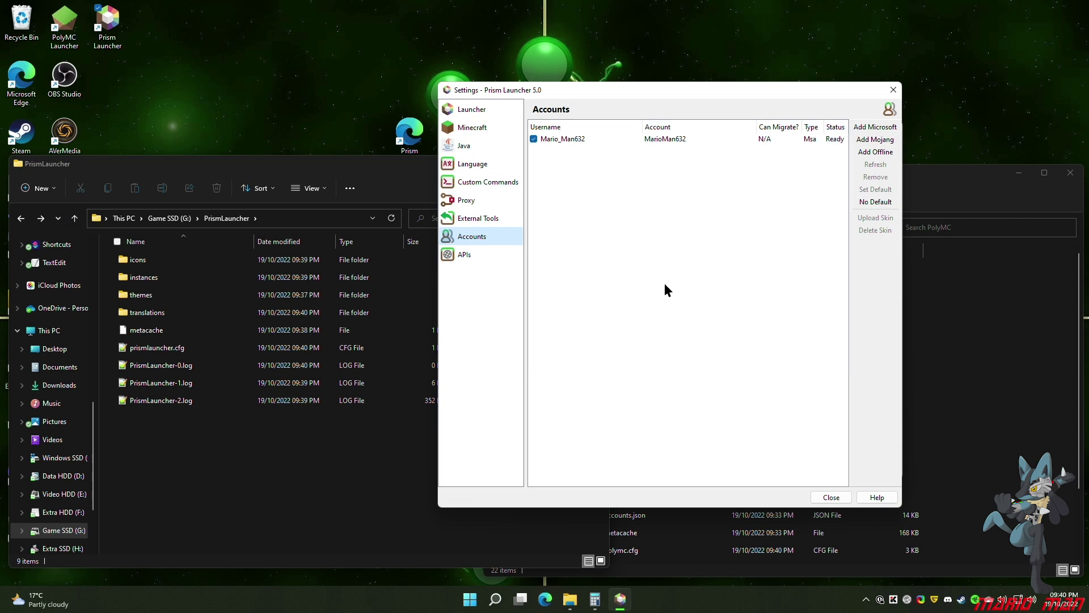
# Close Settings now that the Microsoft account is listed as Ready
pyautogui.click(842, 498)
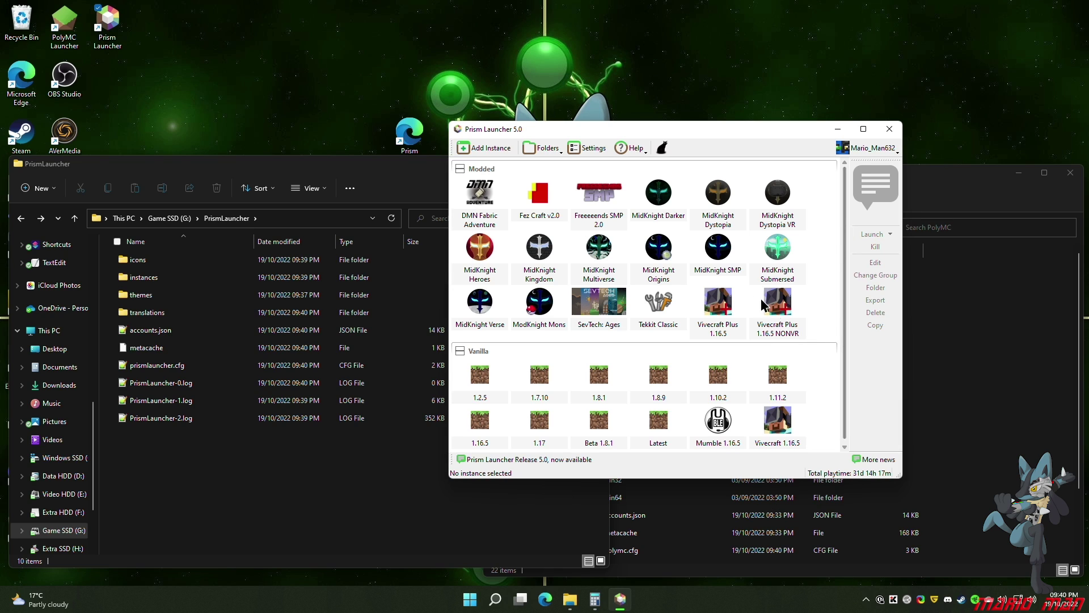
# Select the Latest instance under Vanilla and launch it
pyautogui.click(656, 426)
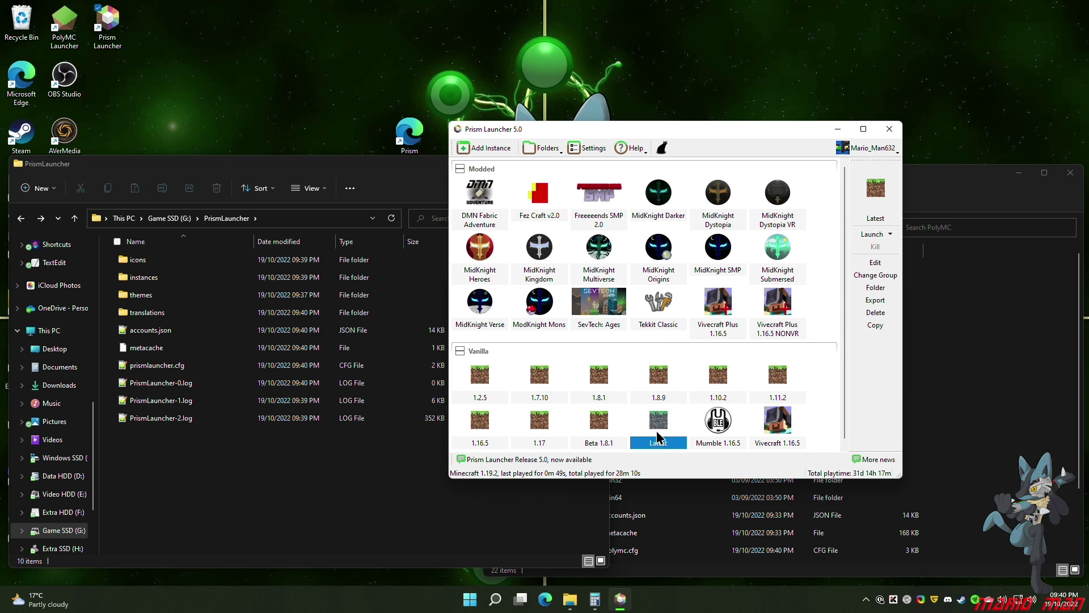
pyautogui.click(874, 240)
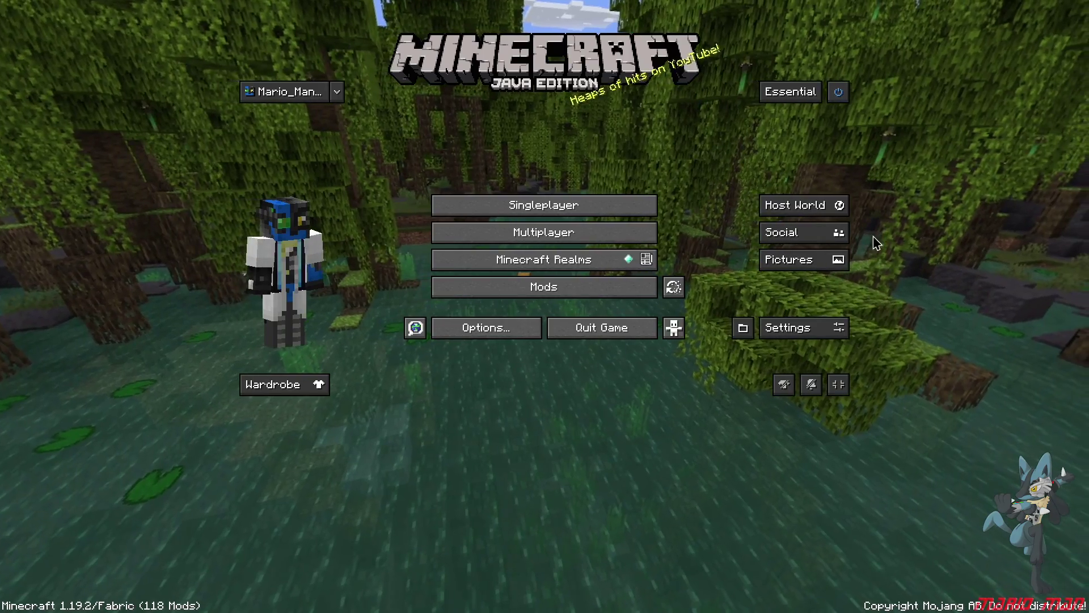
# View the Singleplayer world list, return to the main menu, and quit Minecraft
pyautogui.click(548, 203)
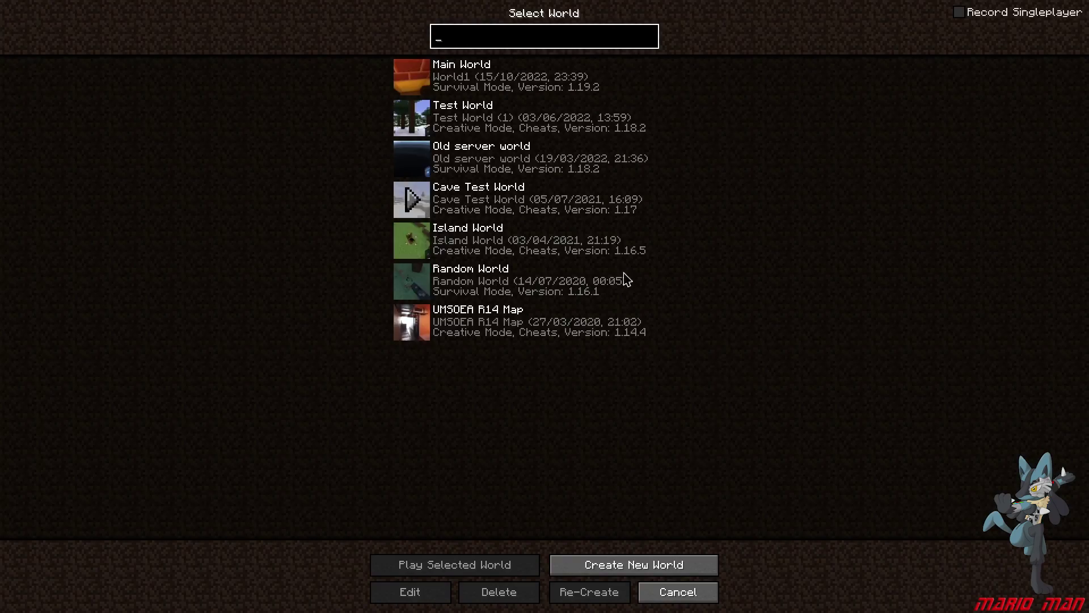
pyautogui.click(690, 596)
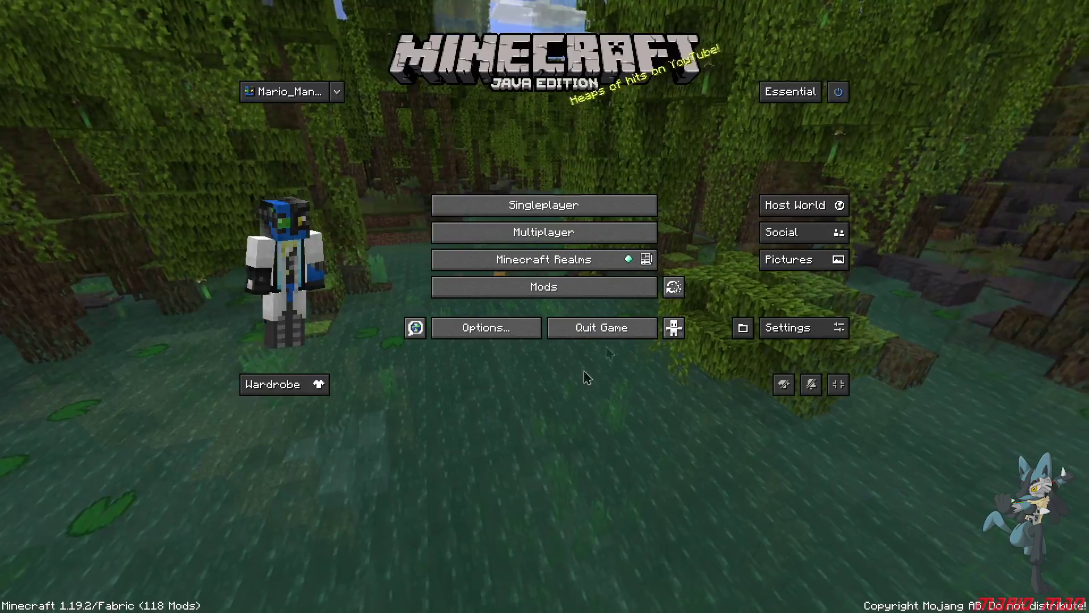
pyautogui.click(617, 329)
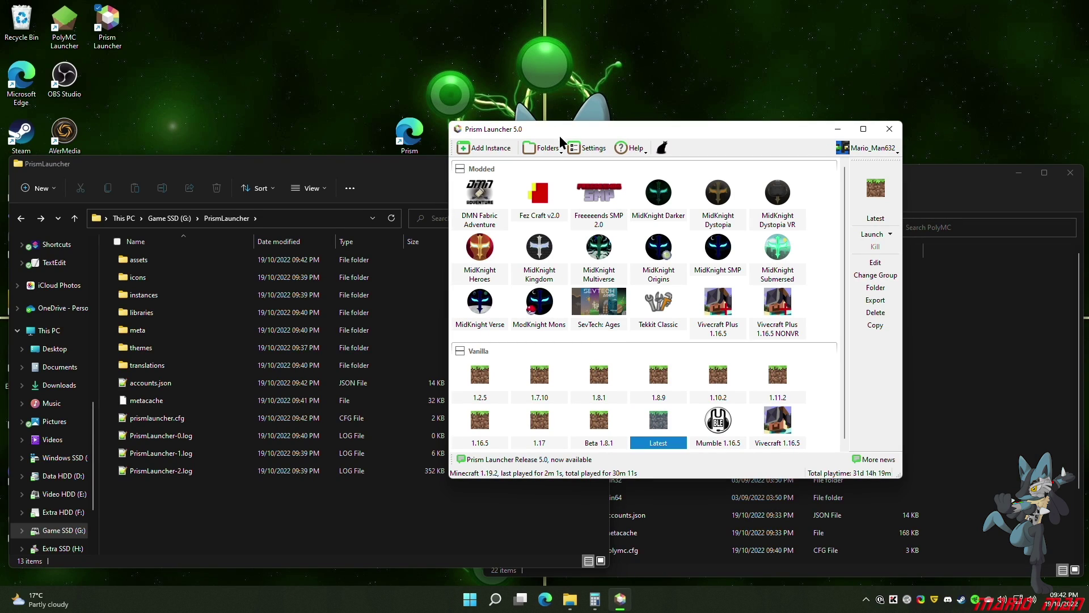
# In the launcher's User Interface settings, sort instances by last launched
pyautogui.click(581, 148)
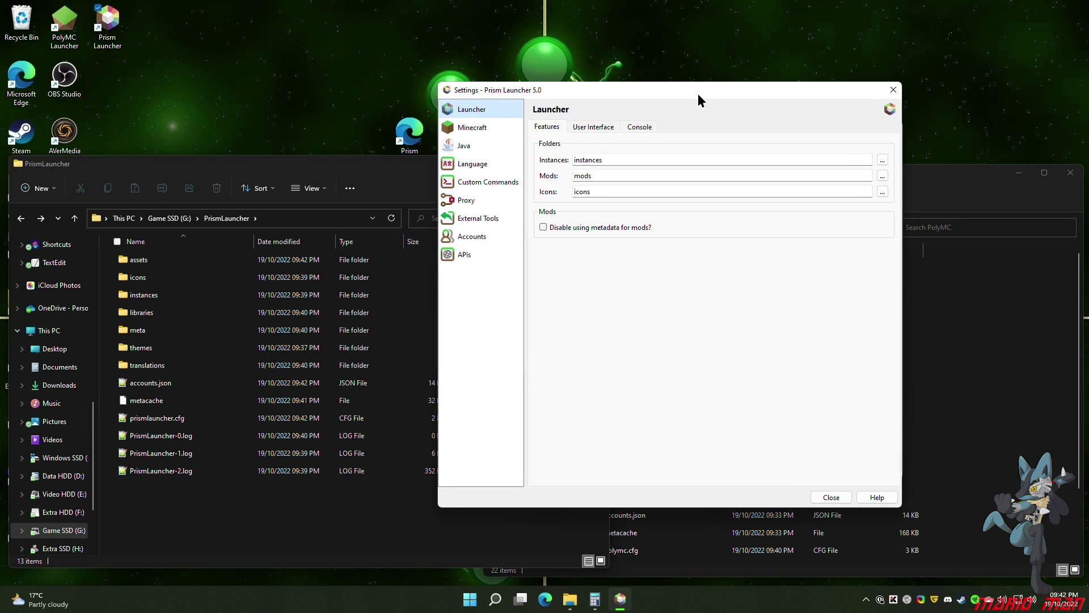
pyautogui.moveTo(698, 94); pyautogui.dragTo(638, 94)
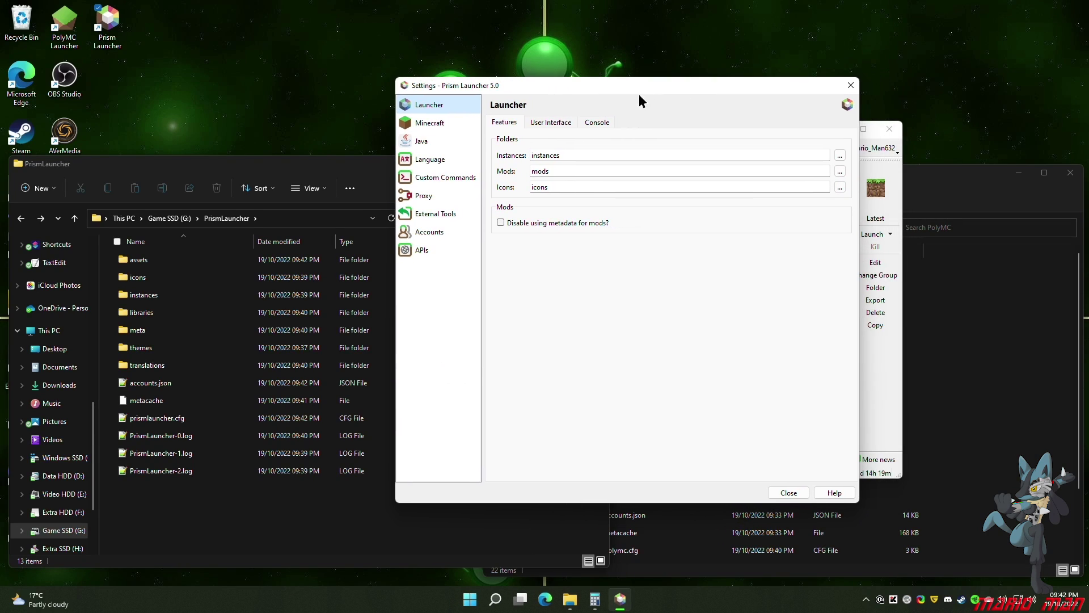
pyautogui.click(548, 123)
pyautogui.click(529, 155)
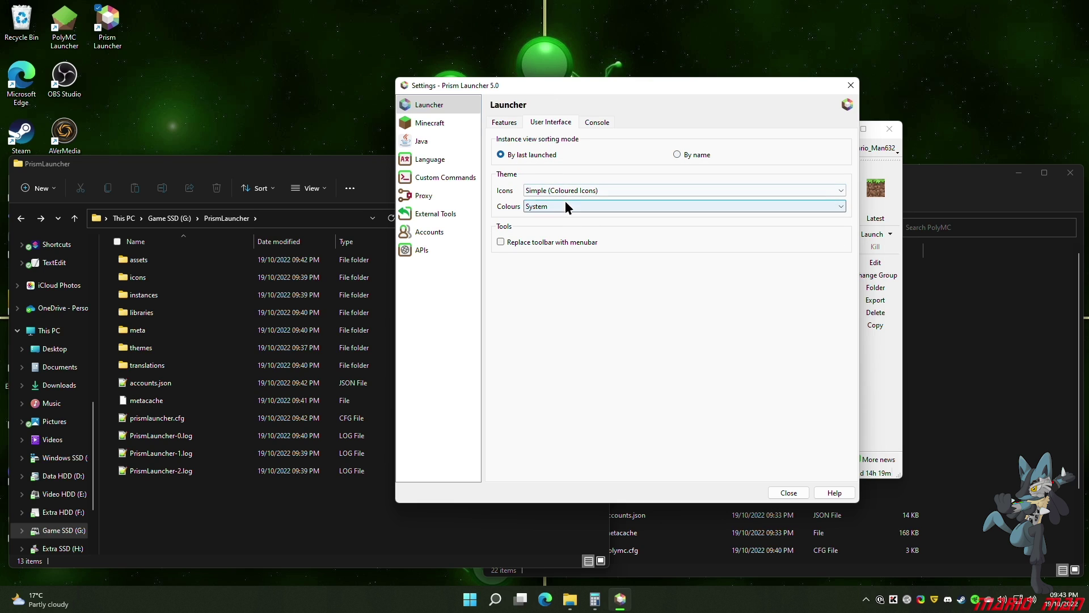
# Set the icon theme to Legacy and colours to Dark, then close Settings
pyautogui.click(563, 190)
pyautogui.click(556, 274)
pyautogui.click(545, 206)
pyautogui.click(546, 237)
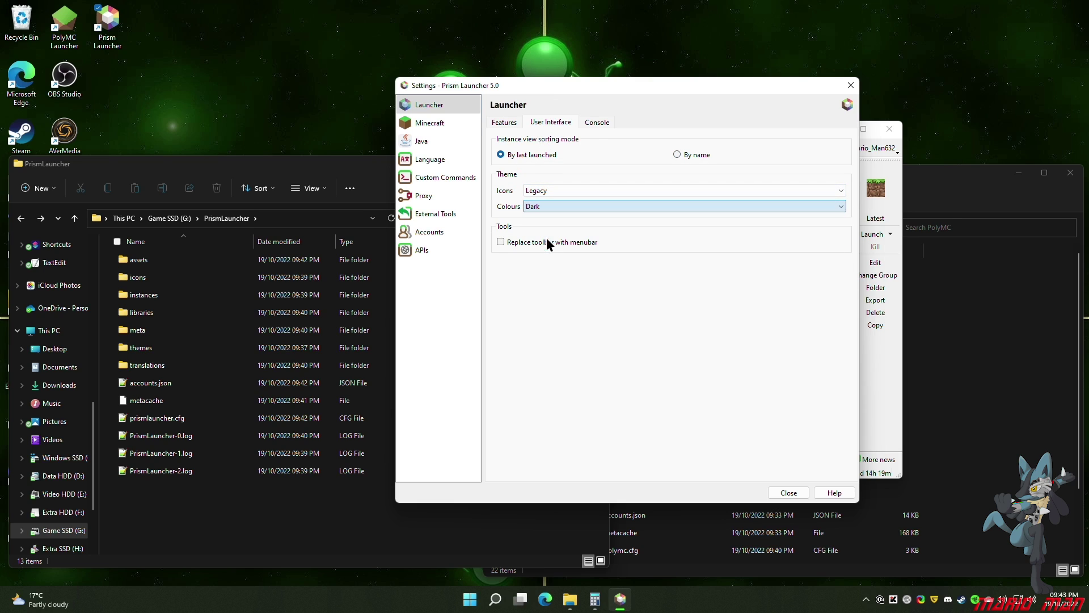
pyautogui.click(779, 496)
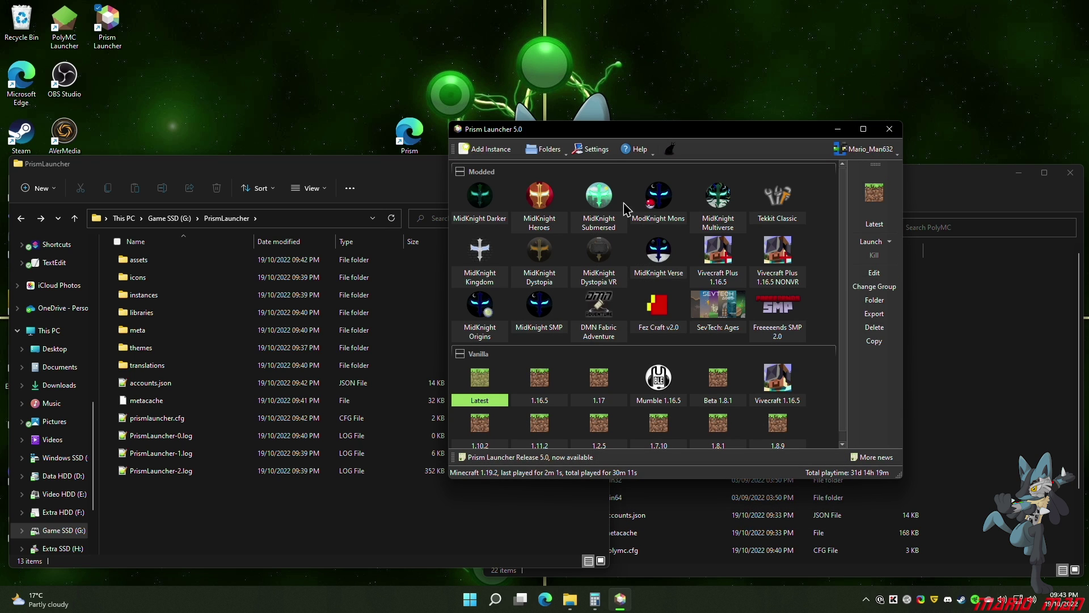
# Reopen Settings and browse the Minecraft, Java, Custom Commands, Proxy, External Tools, Accounts and Language pages, ending on Minecraft
pyautogui.click(605, 151)
pyautogui.click(440, 126)
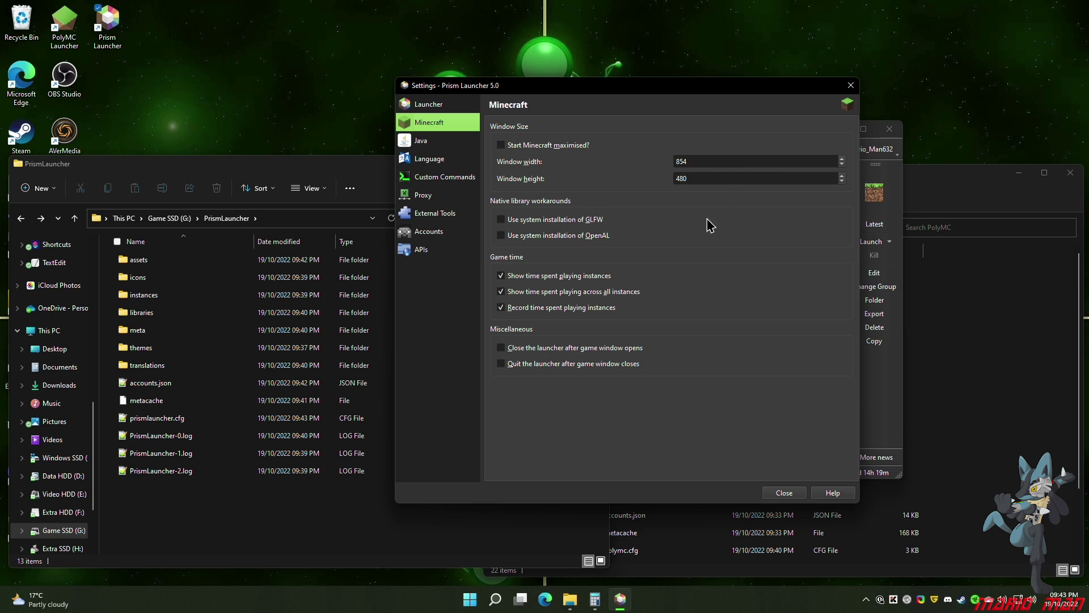
pyautogui.click(427, 143)
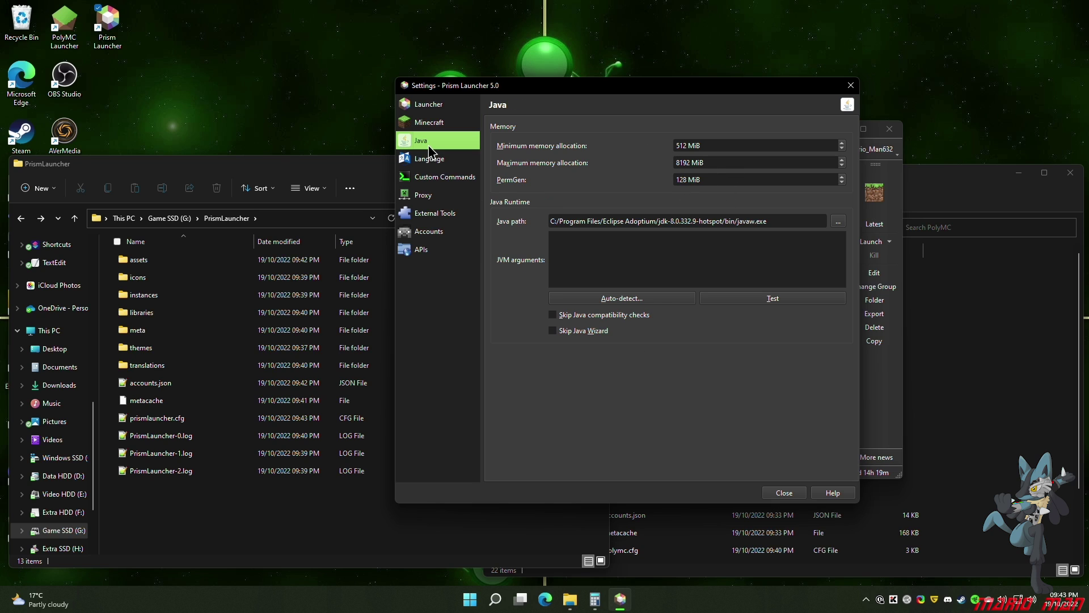
pyautogui.click(426, 180)
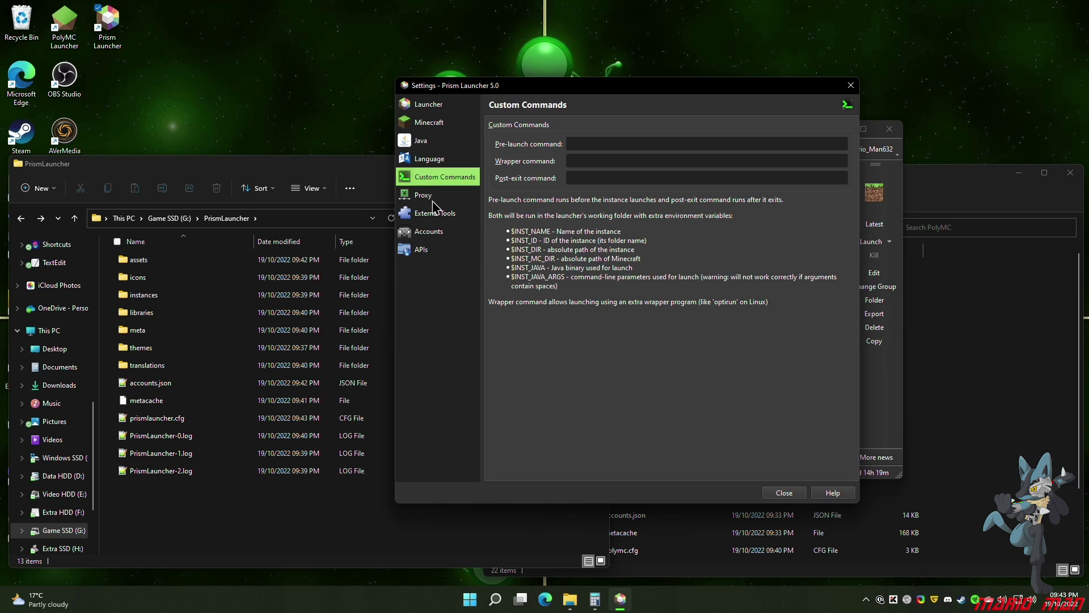
pyautogui.click(435, 197)
pyautogui.click(437, 214)
pyautogui.click(433, 230)
pyautogui.click(421, 161)
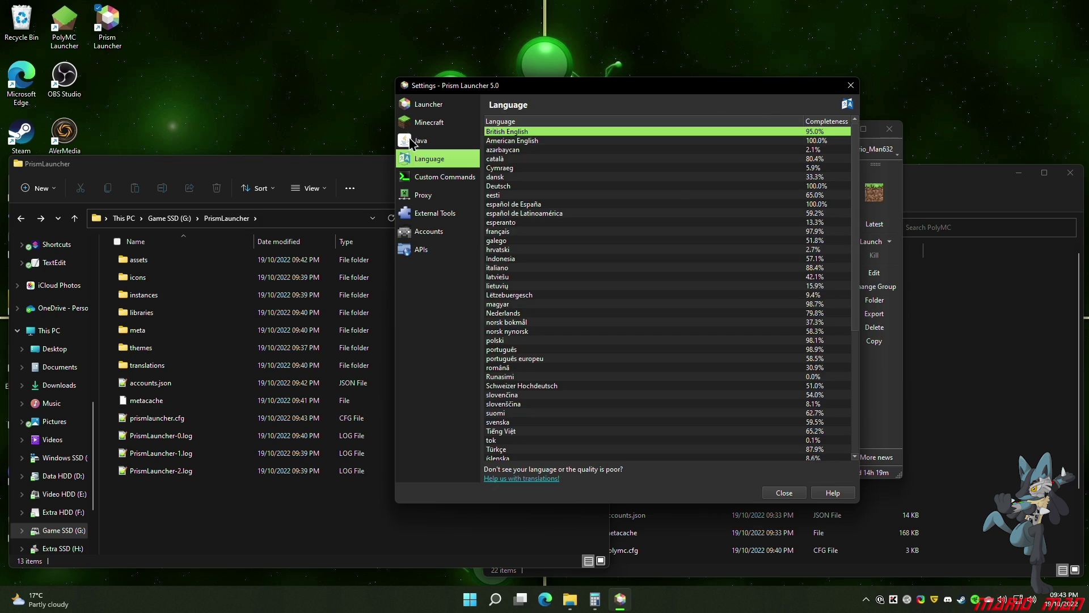
pyautogui.click(410, 126)
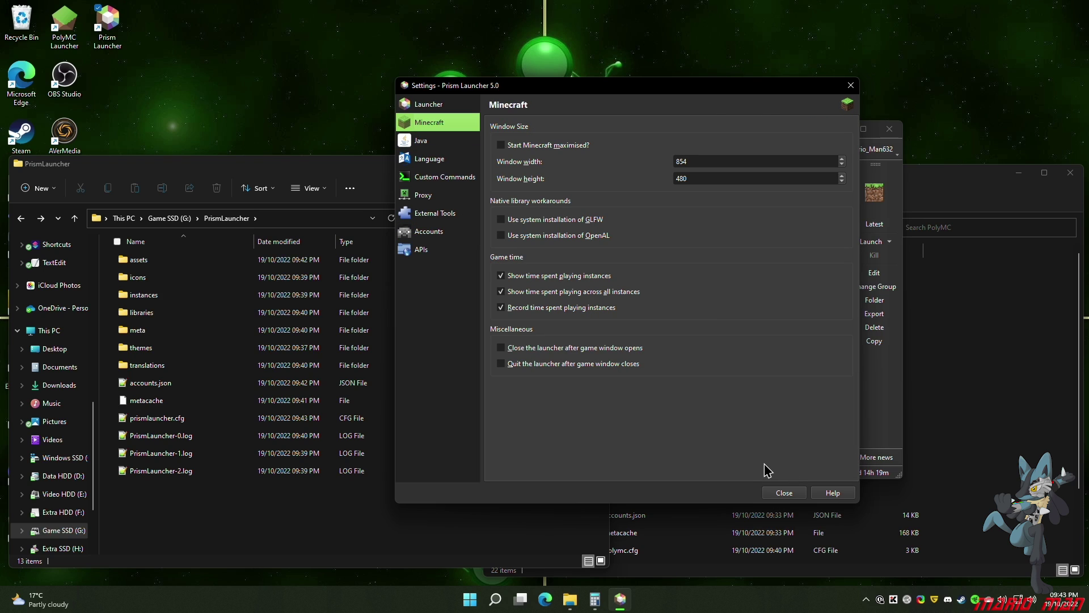